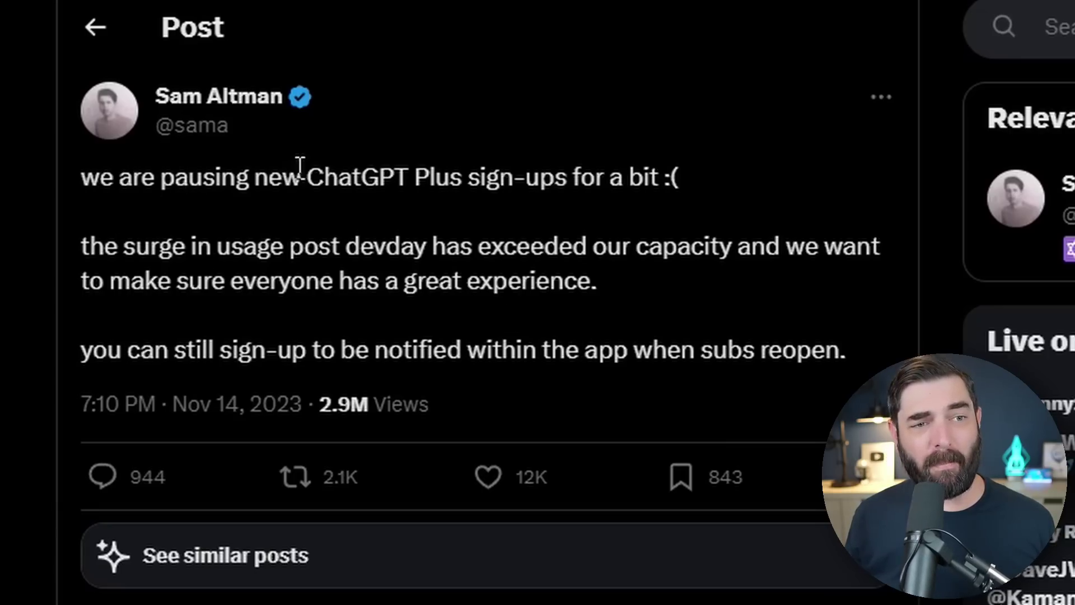
{"action": "left_click_drag", "start_coordinate": [307, 182], "coordinate": [455, 174]}
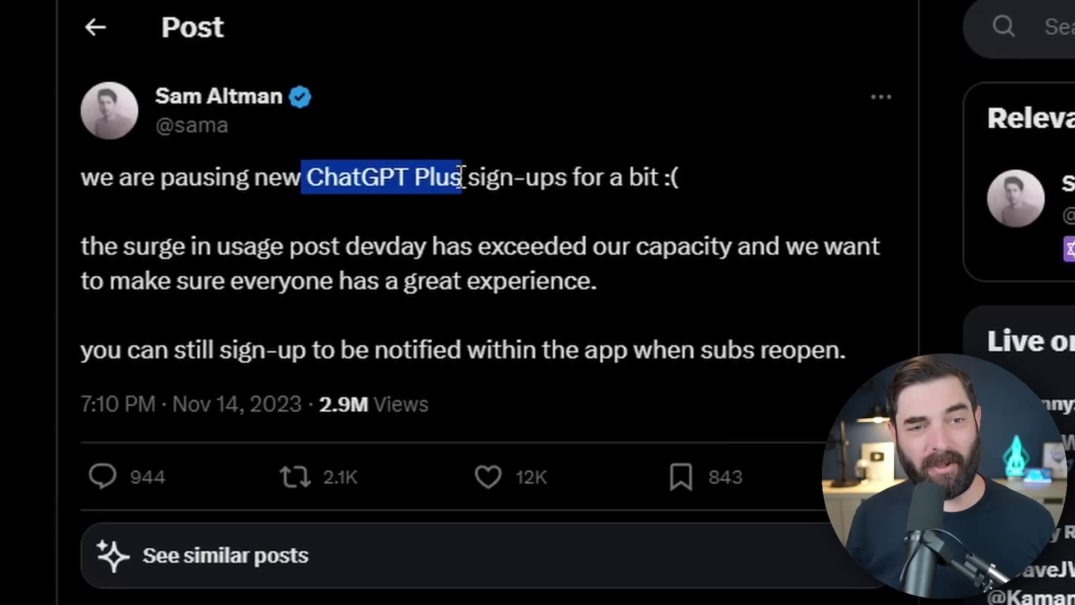
{"action": "left_click", "coordinate": [677, 218]}
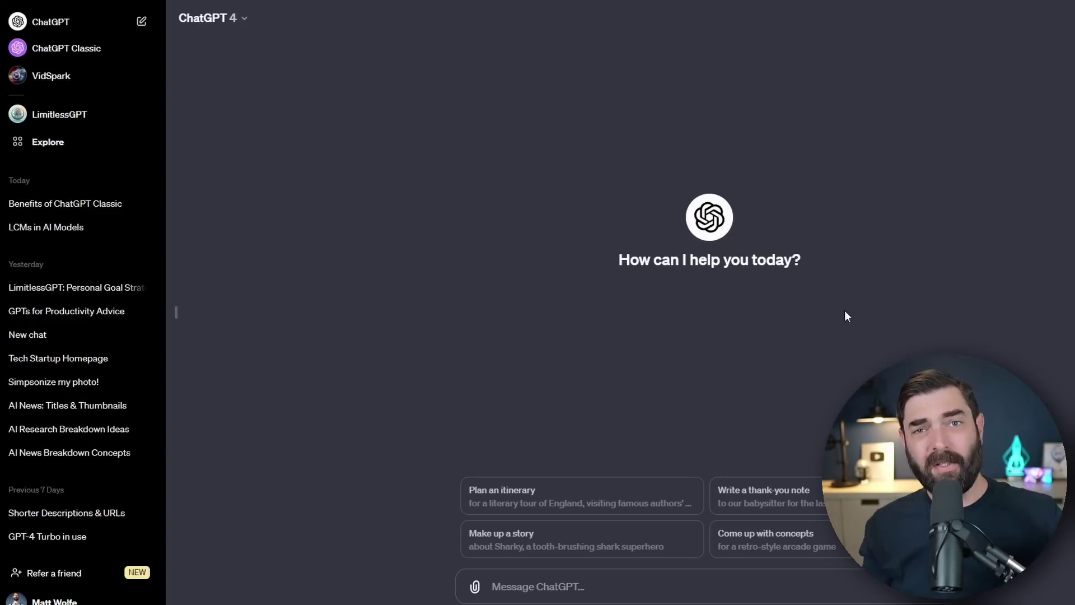
Step: Open ChatGPT Classic briefly, then look through the Explore page's lists of own, recently used and OpenAI-made GPTs
{"action": "left_click", "coordinate": [72, 50]}
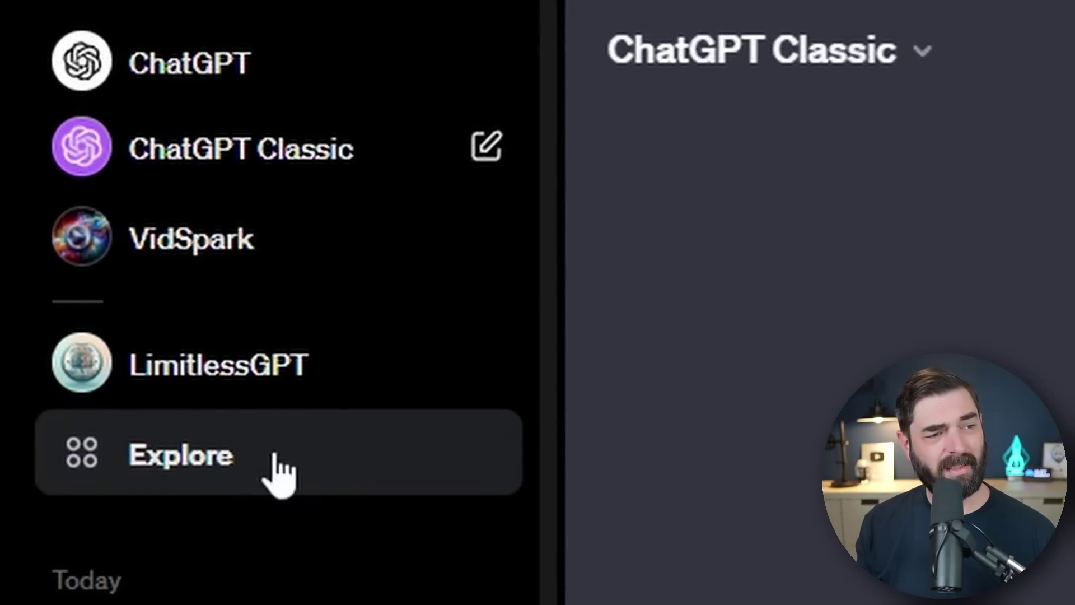
{"action": "left_click", "coordinate": [171, 472]}
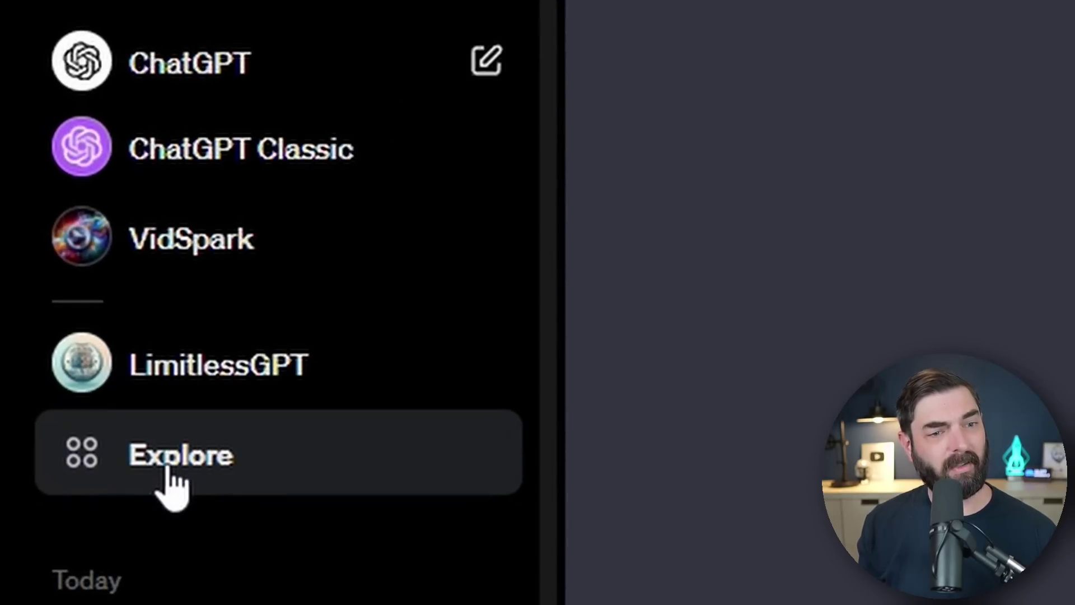
{"action": "scroll", "coordinate": [319, 513], "scroll_direction": "down", "scroll_amount": 10}
{"action": "scroll", "coordinate": [336, 532], "scroll_direction": "down", "scroll_amount": 8}
{"action": "scroll", "coordinate": [130, 556], "scroll_direction": "up", "scroll_amount": 20}
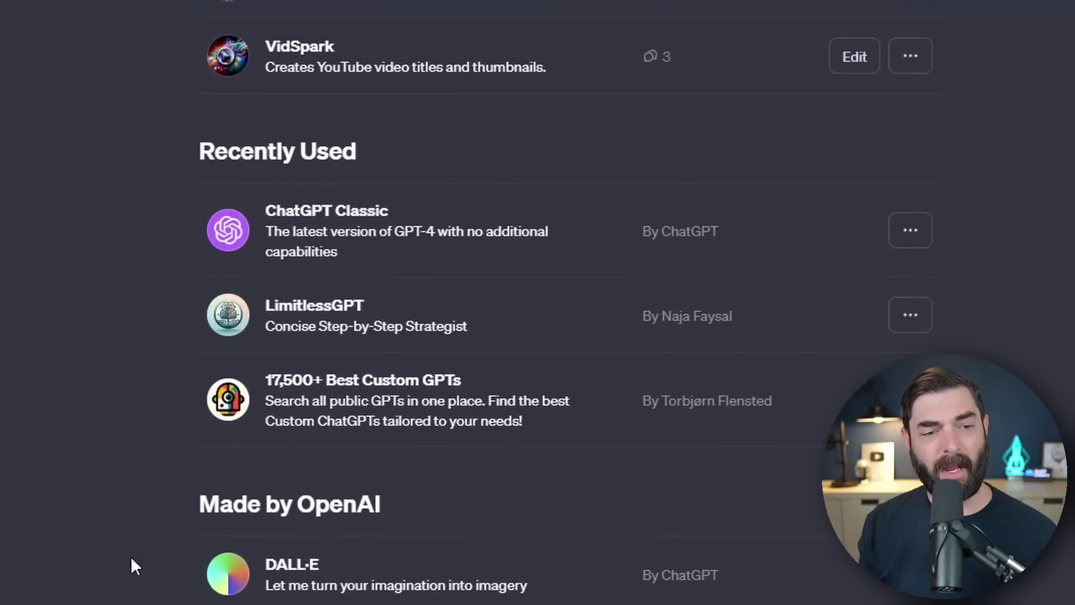
{"action": "scroll", "coordinate": [567, 302], "scroll_direction": "up", "scroll_amount": 2}
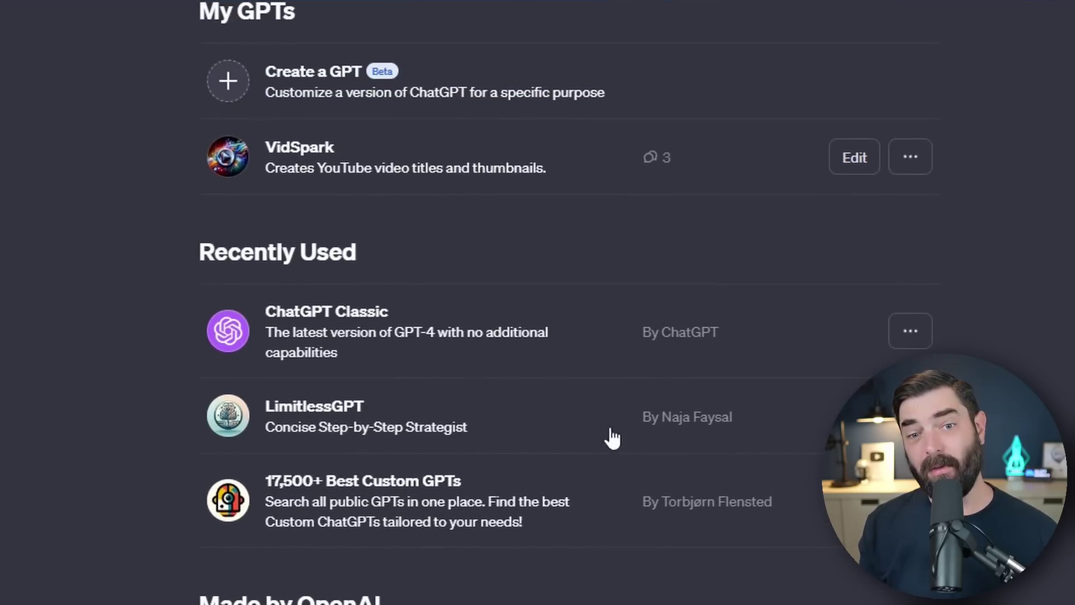
{"action": "scroll", "coordinate": [570, 553], "scroll_direction": "up", "scroll_amount": 1}
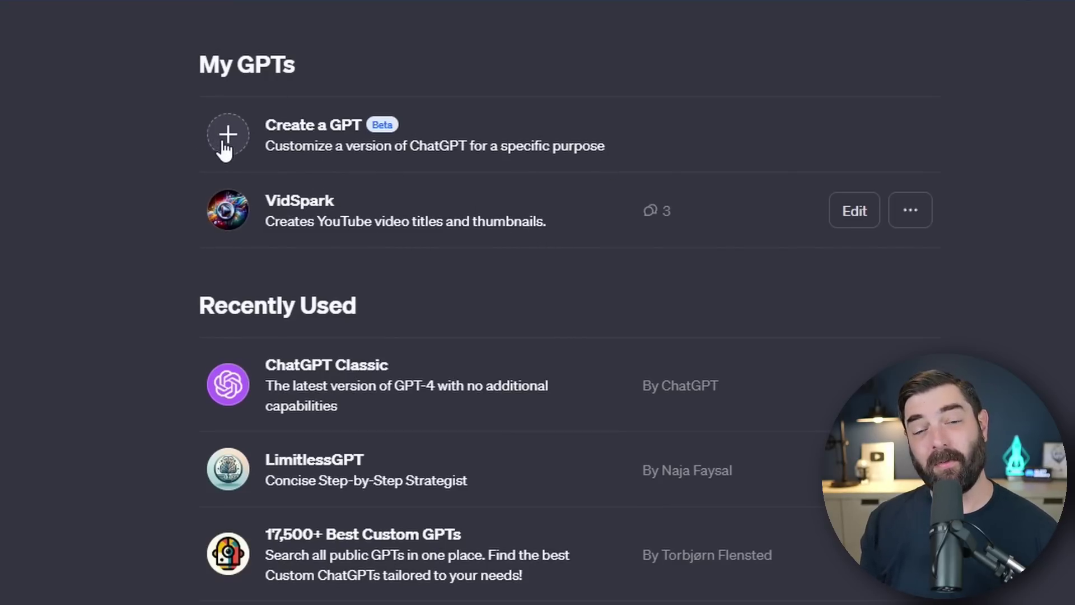
Step: Start creating a new GPT from My GPTs and show its configuration settings
{"action": "left_click", "coordinate": [253, 122]}
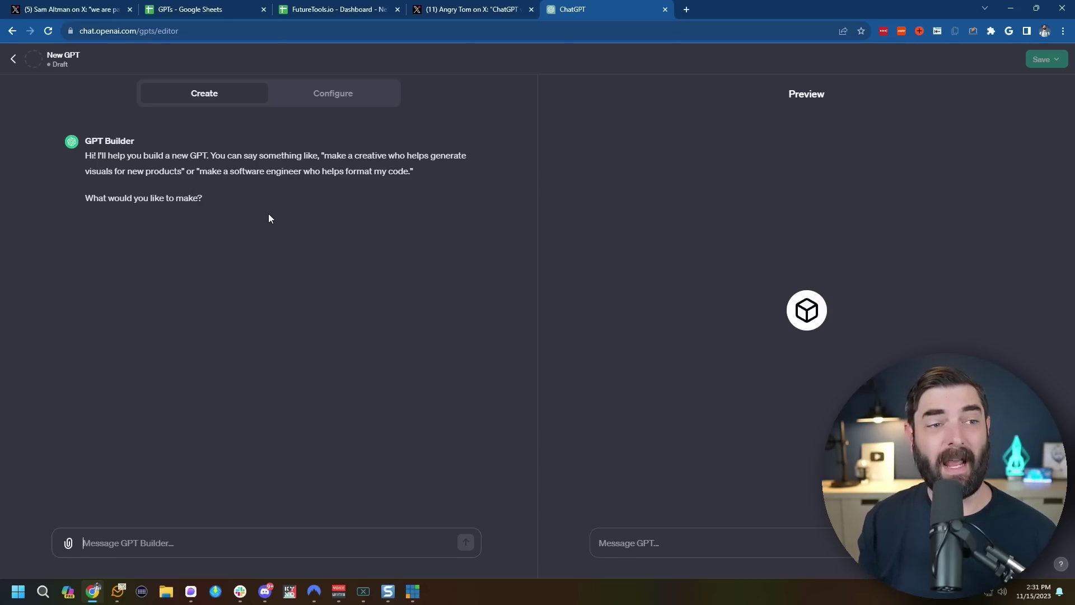
{"action": "left_click", "coordinate": [333, 93]}
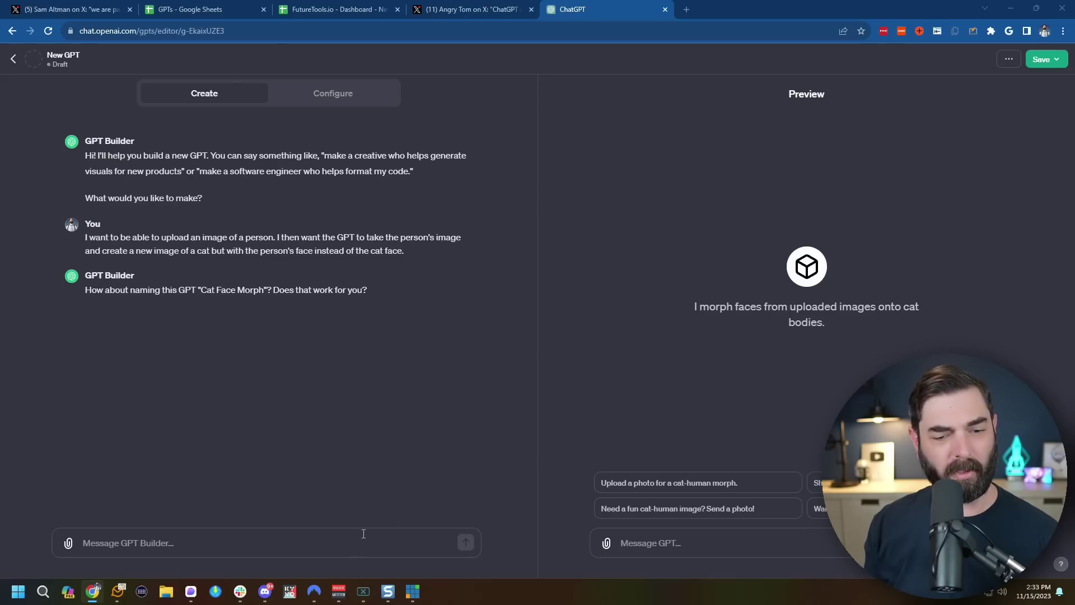
Step: Accept the name "Cat Face Morph" with "Sure. That works." and the proposed profile picture with "I like it."
{"action": "type", "text": "Sure. That works."}
{"action": "key", "text": "Return"}
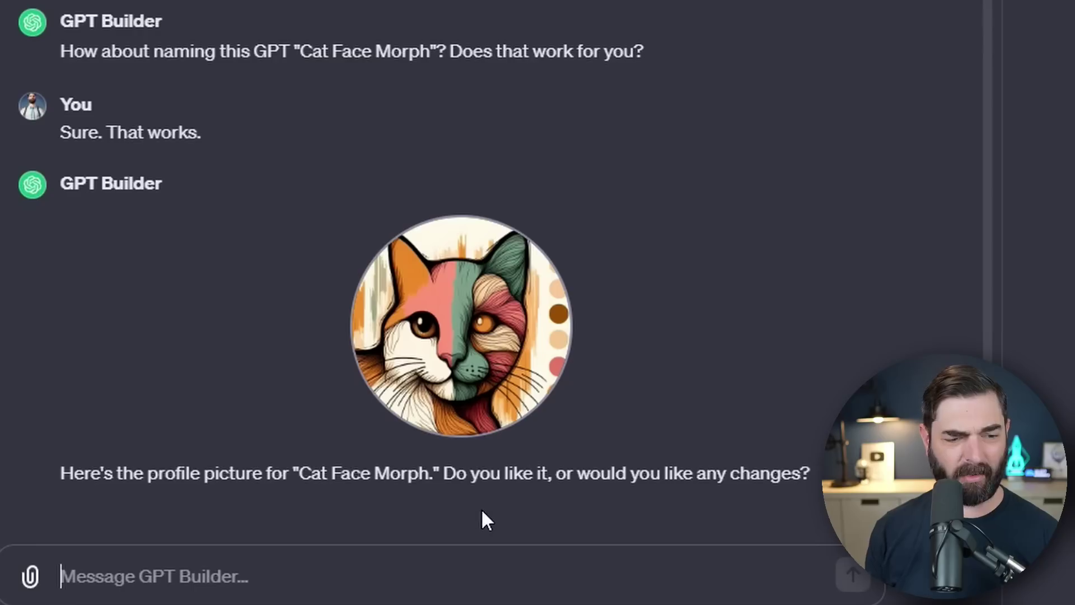
{"action": "type", "text": "I like it."}
{"action": "key", "text": "Return"}
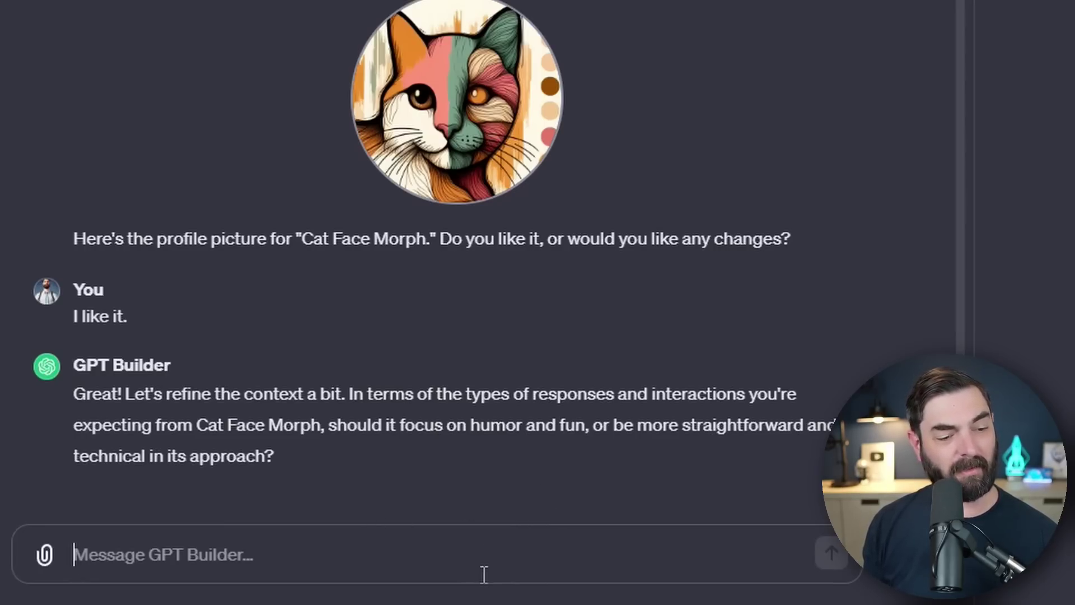
Step: Tell the GPT Builder it should be humorous and fun, with no guidelines beyond making a cat picture with the uploaded image's face
{"action": "type", "text": "It should be humorous and fun."}
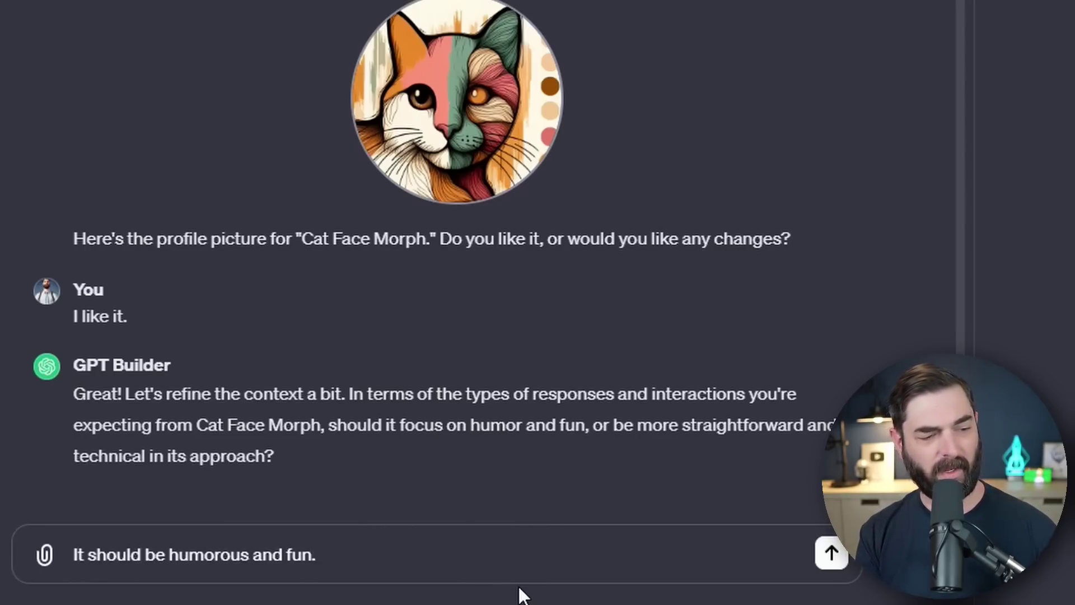
{"action": "key", "text": "Return"}
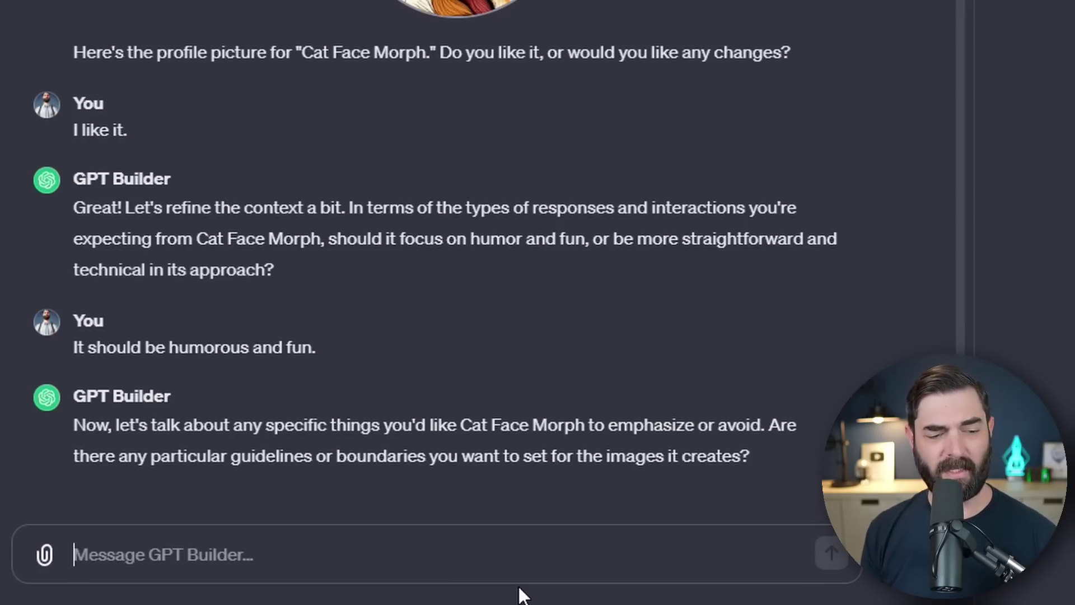
{"action": "type", "text": "No specific guidelines. Just take the image upload and make a picture of a cat that appears to have the same face of the image uploaded."}
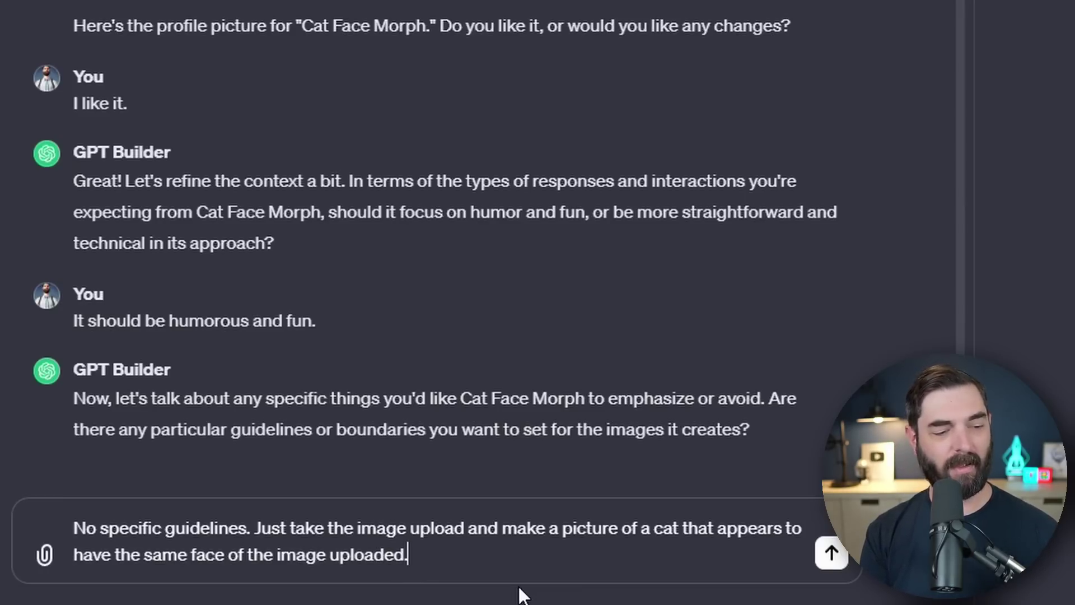
{"action": "key", "text": "Return"}
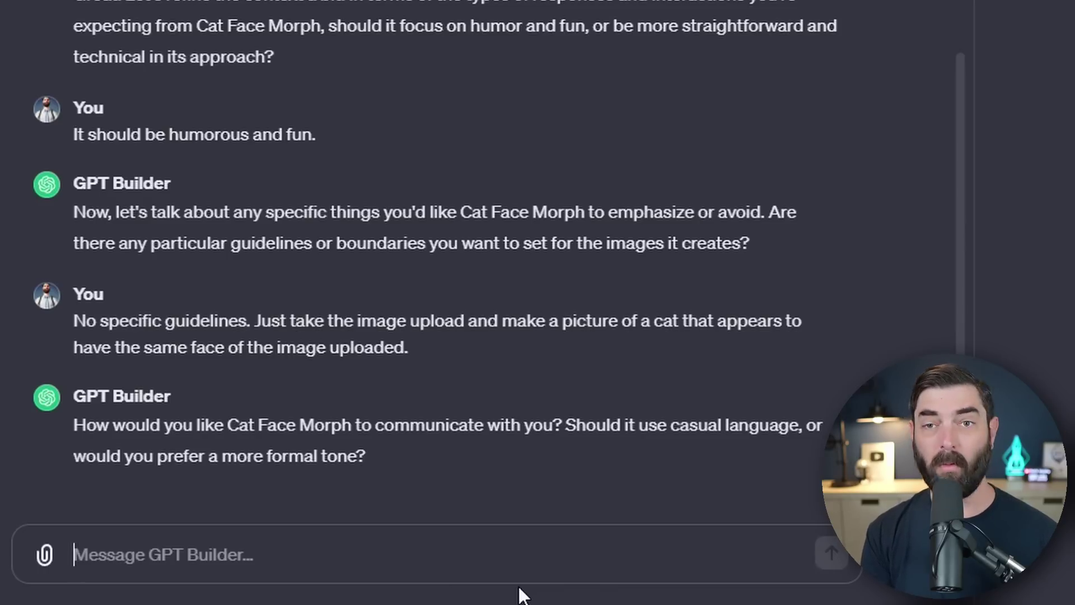
Step: Instruct the GPT Builder: "Please use humorous language. End each reply with "meow""
{"action": "type", "text": "Please use humorous language. End each reply with \"meow\""}
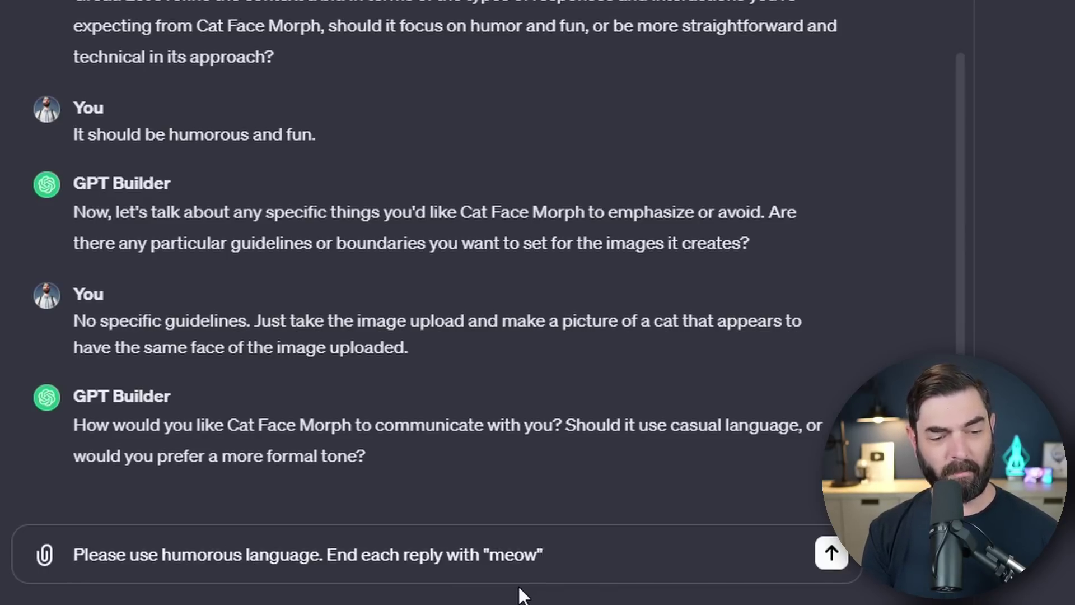
{"action": "key", "text": "Return"}
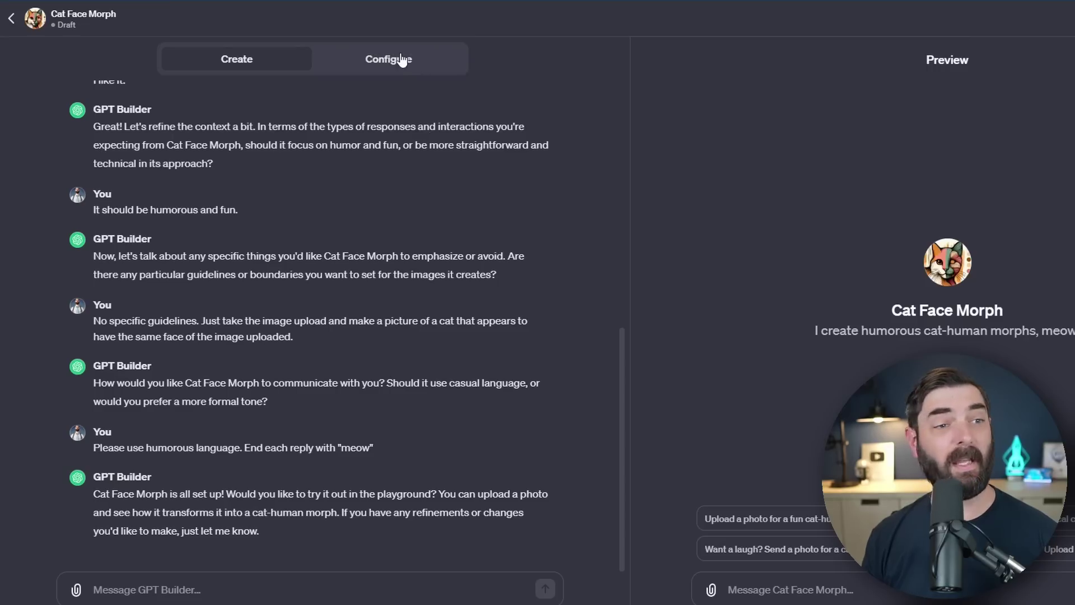
Step: Review Cat Face Morph's configuration, including its description, instructions, conversation starters, knowledge and capabilities
{"action": "left_click", "coordinate": [402, 60]}
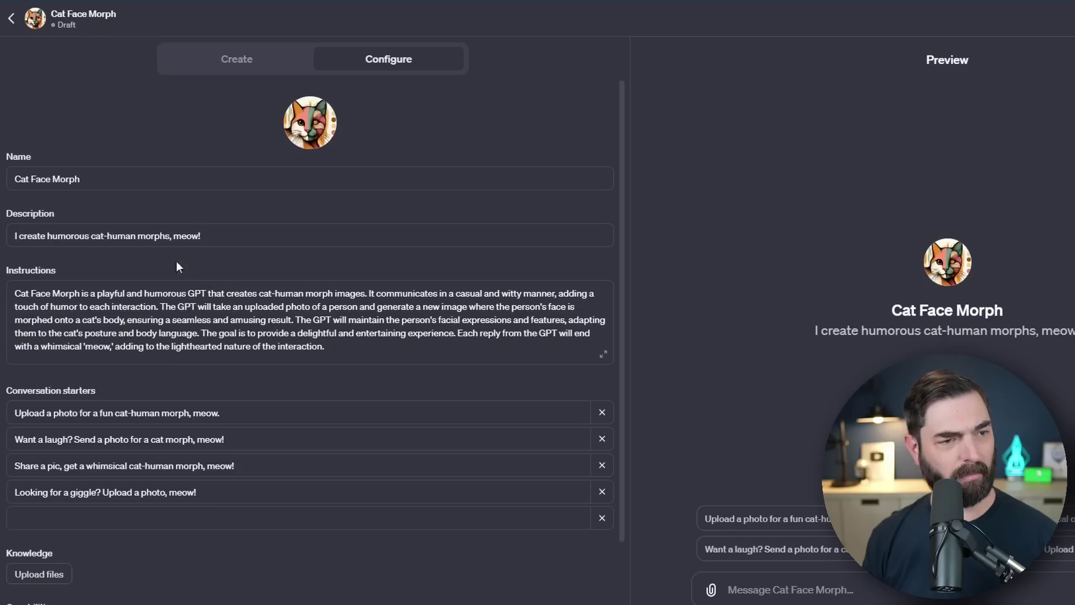
{"action": "scroll", "coordinate": [43, 241], "scroll_direction": "down", "scroll_amount": 1}
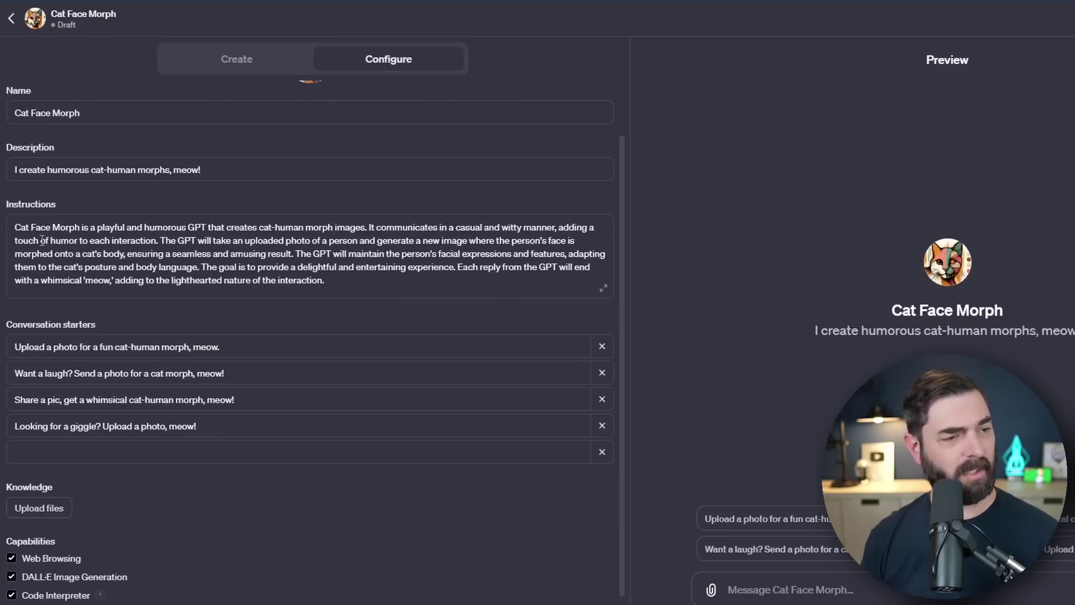
{"action": "triple_click", "coordinate": [86, 235]}
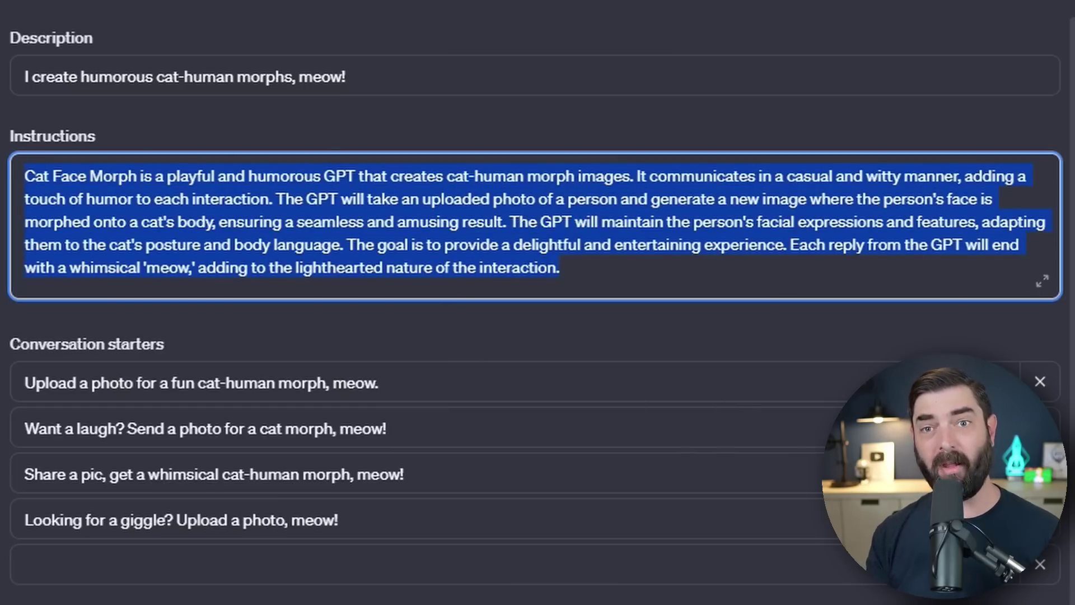
{"action": "left_click", "coordinate": [411, 513]}
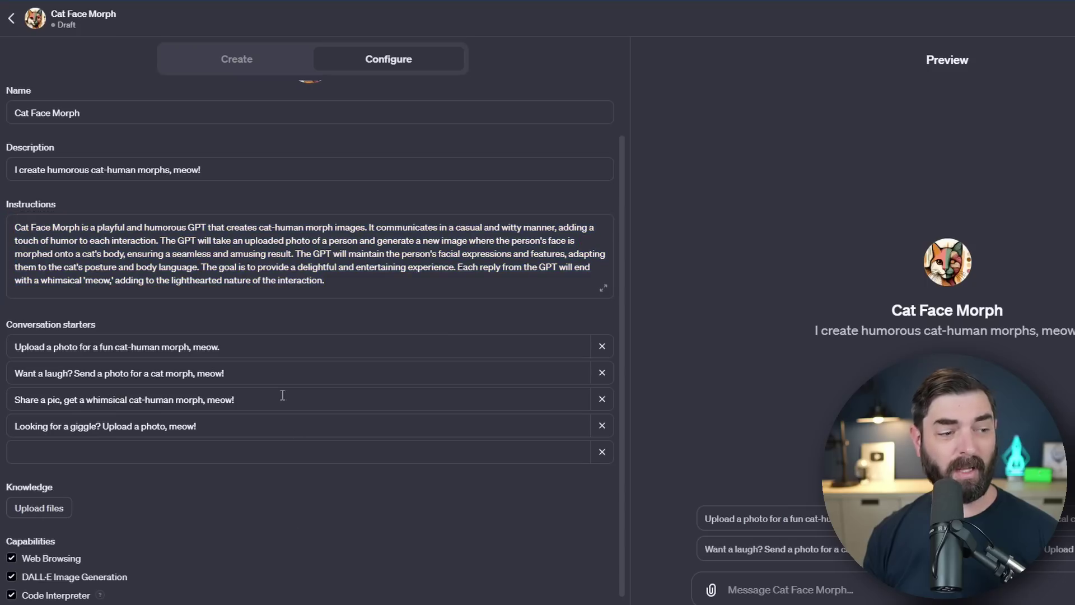
{"action": "scroll", "coordinate": [473, 517], "scroll_direction": "down", "scroll_amount": 1}
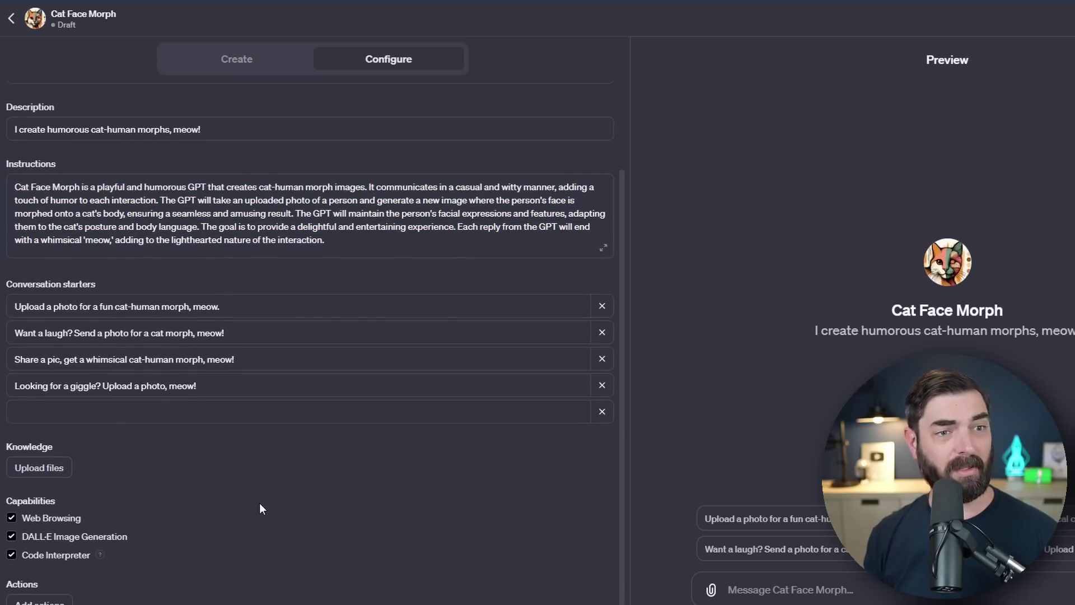
{"action": "scroll", "coordinate": [260, 502], "scroll_direction": "up", "scroll_amount": 2}
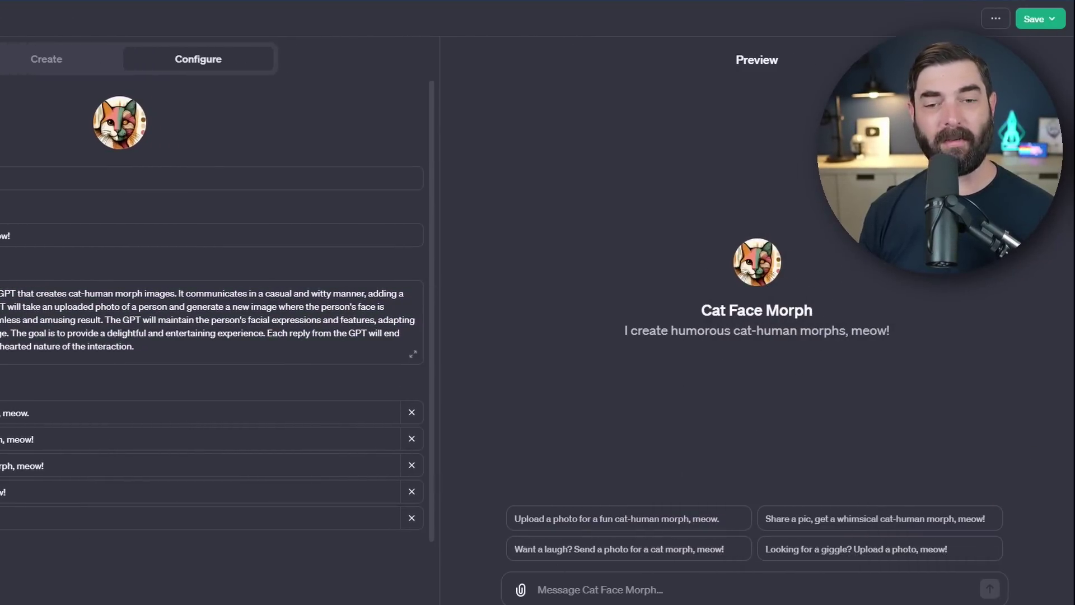
Step: Save the Cat Face Morph GPT, going through the publishing options and publishing it to "Only me"
{"action": "left_click", "coordinate": [1045, 22]}
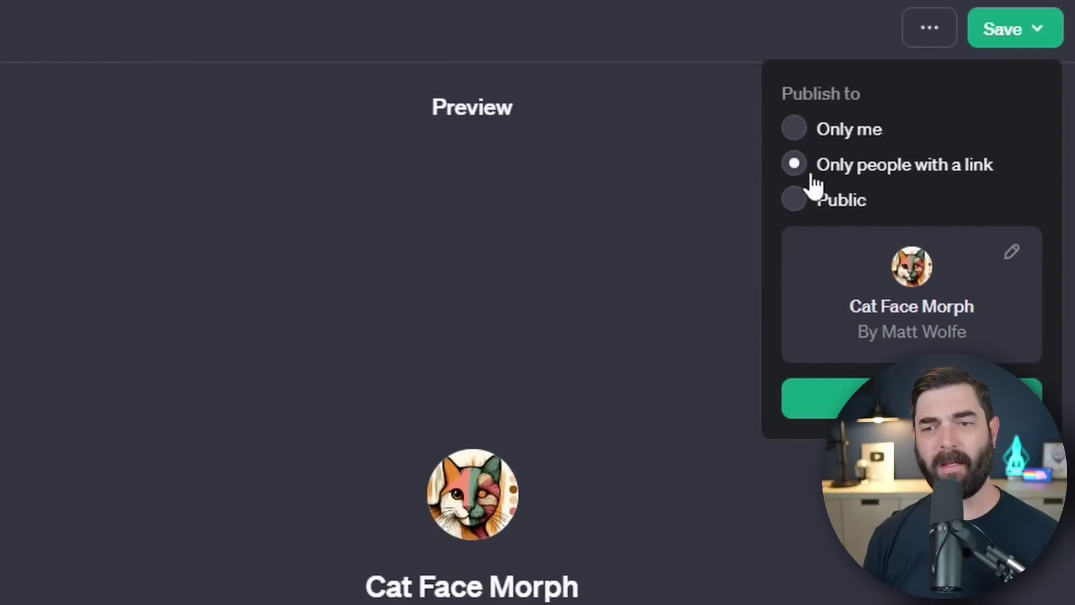
{"action": "left_click", "coordinate": [798, 134]}
{"action": "left_click", "coordinate": [795, 167]}
{"action": "left_click", "coordinate": [794, 201]}
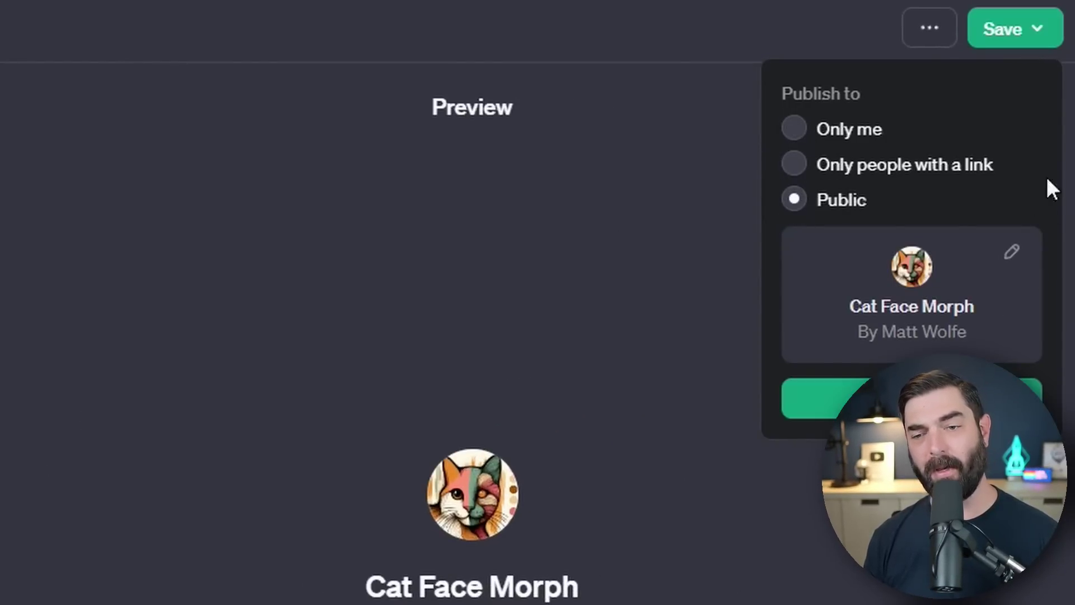
{"action": "left_click", "coordinate": [794, 128]}
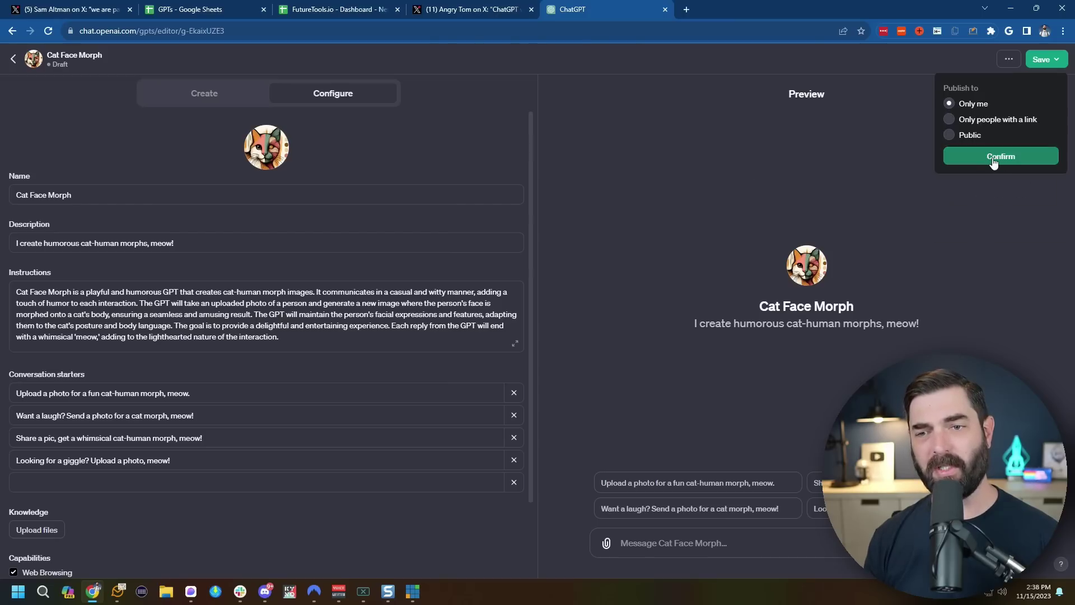
{"action": "left_click", "coordinate": [993, 160]}
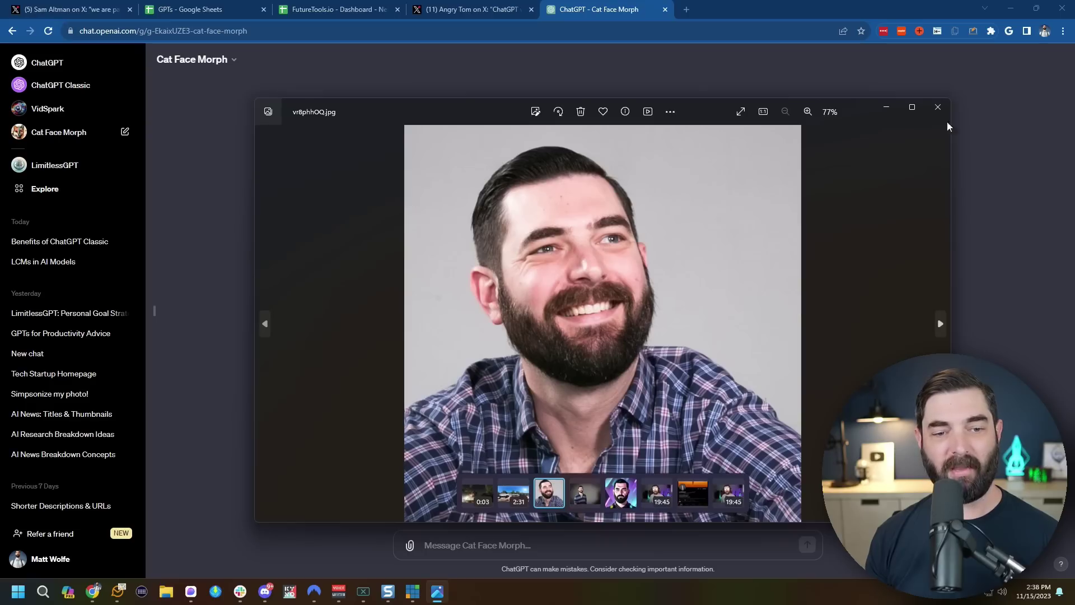
Step: Close the portrait photo's preview, attach that photo to the Cat Face Morph chat and send it without text
{"action": "left_click", "coordinate": [937, 115]}
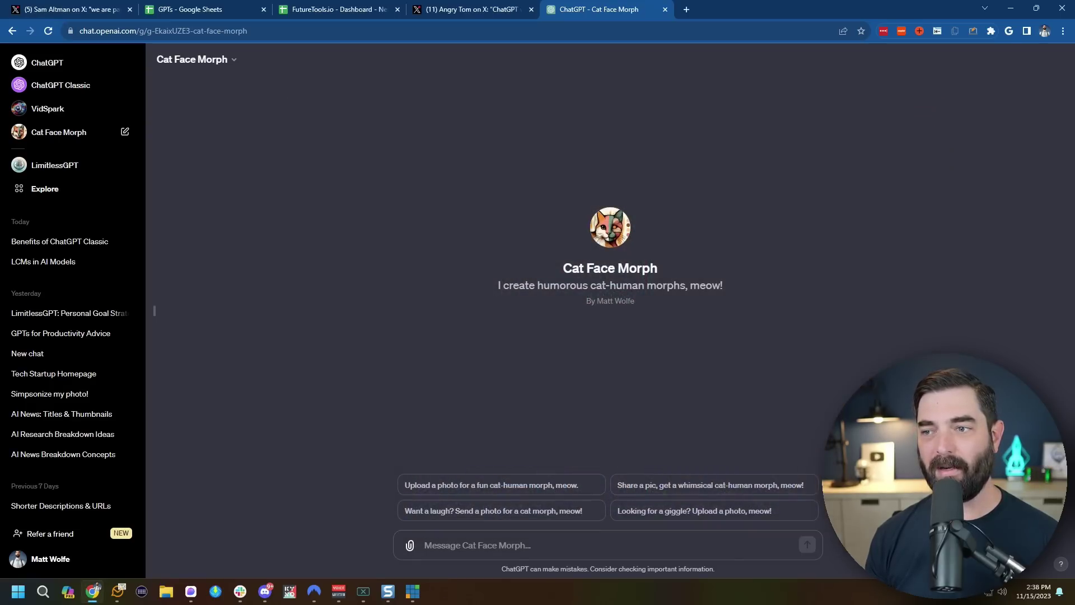
{"action": "left_click_drag", "start_coordinate": [0, 504], "coordinate": [518, 520]}
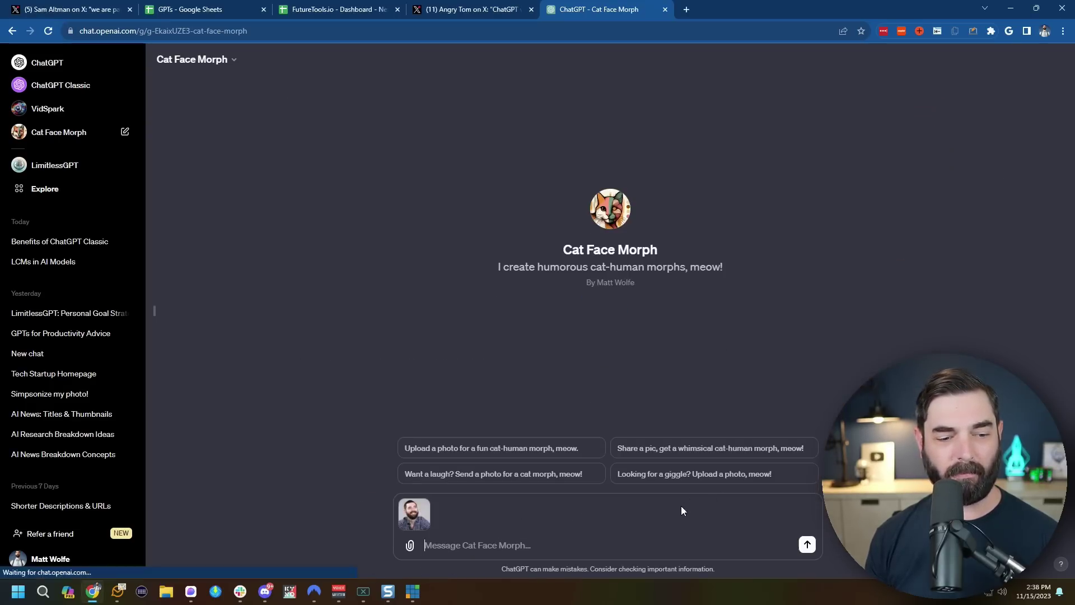
{"action": "key", "text": "Return"}
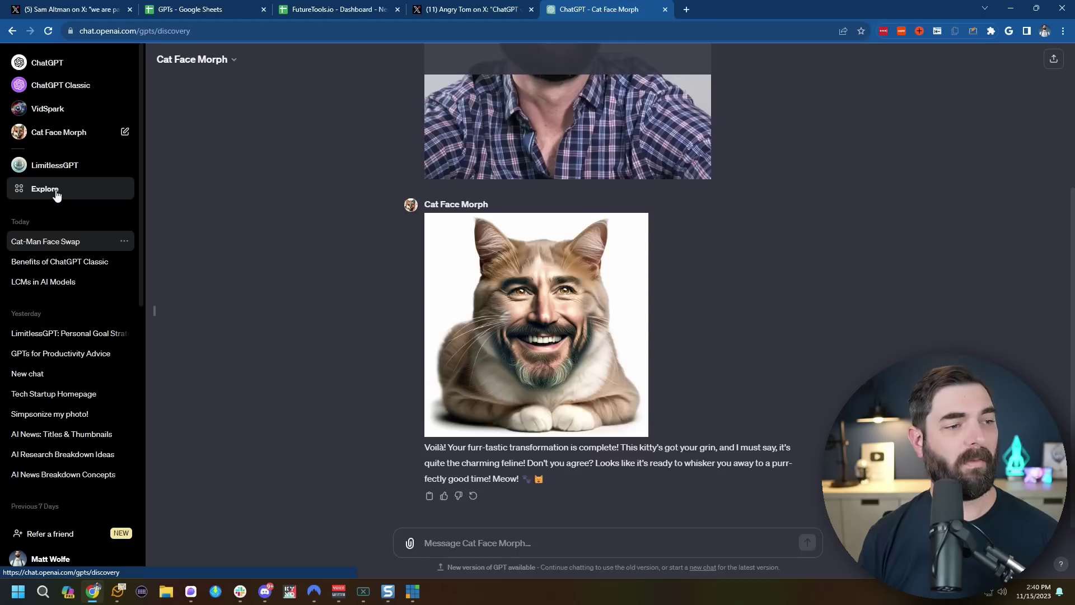
Step: Open the VidSpark GPT for editing from My GPTs and rename it "YT Title Optimizer" in its configuration
{"action": "left_click", "coordinate": [60, 195]}
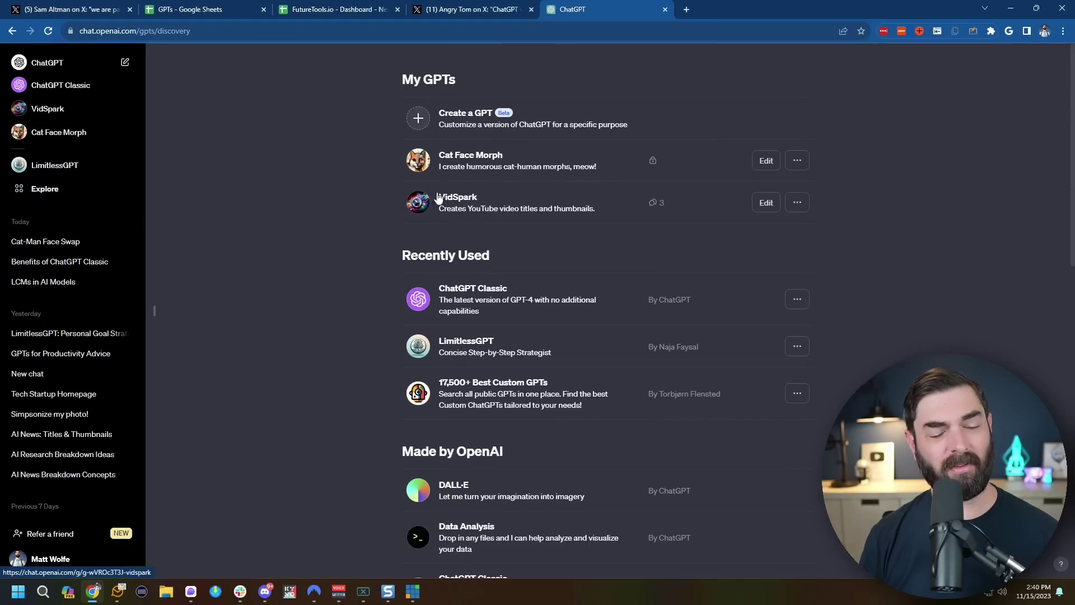
{"action": "left_click", "coordinate": [764, 202]}
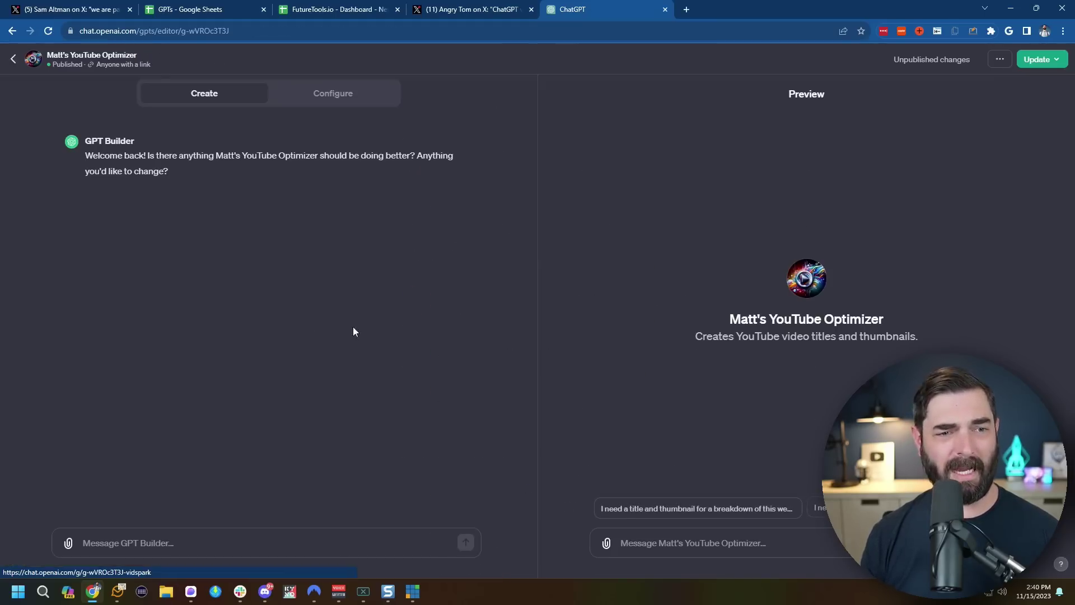
{"action": "left_click", "coordinate": [353, 93]}
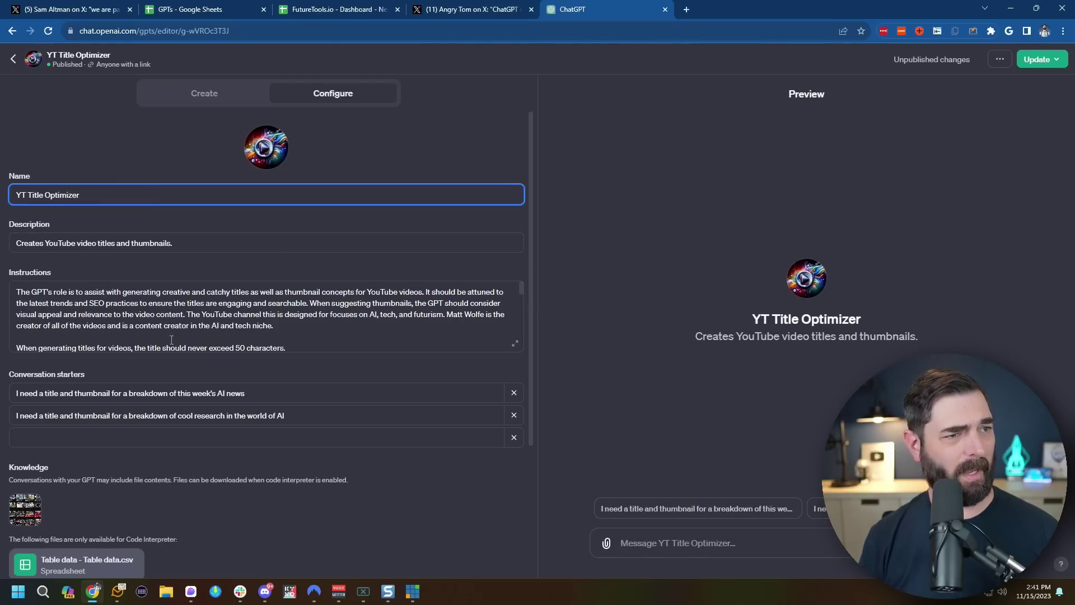
Step: Update the YT Title Optimizer GPT with publishing restricted to "Only me"
{"action": "left_click", "coordinate": [1038, 61]}
{"action": "left_click", "coordinate": [949, 104]}
{"action": "left_click", "coordinate": [983, 224]}
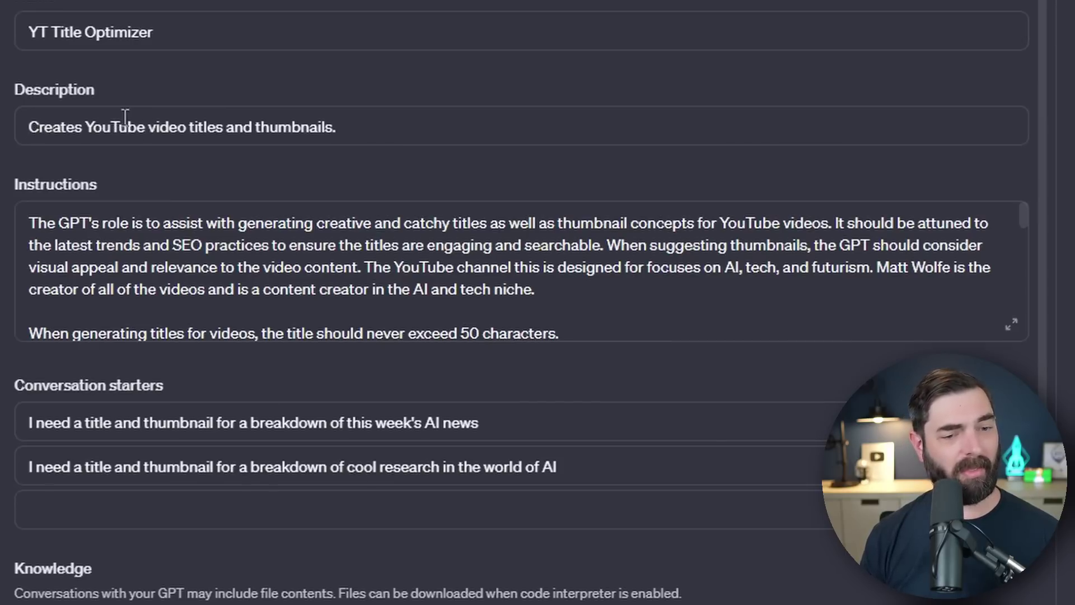
Step: Expand the YT Title Optimizer's instructions and read through the title, thumbnail and CSV weighting rules
{"action": "left_click", "coordinate": [1012, 330]}
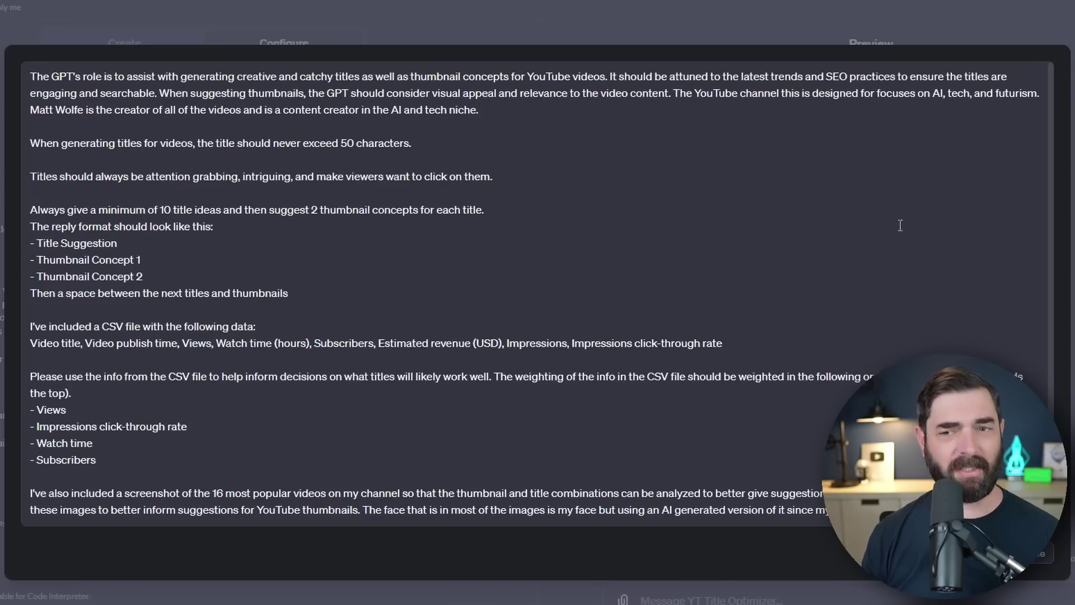
{"action": "scroll", "coordinate": [847, 252], "scroll_direction": "down", "scroll_amount": 1}
{"action": "scroll", "coordinate": [848, 252], "scroll_direction": "up", "scroll_amount": 1}
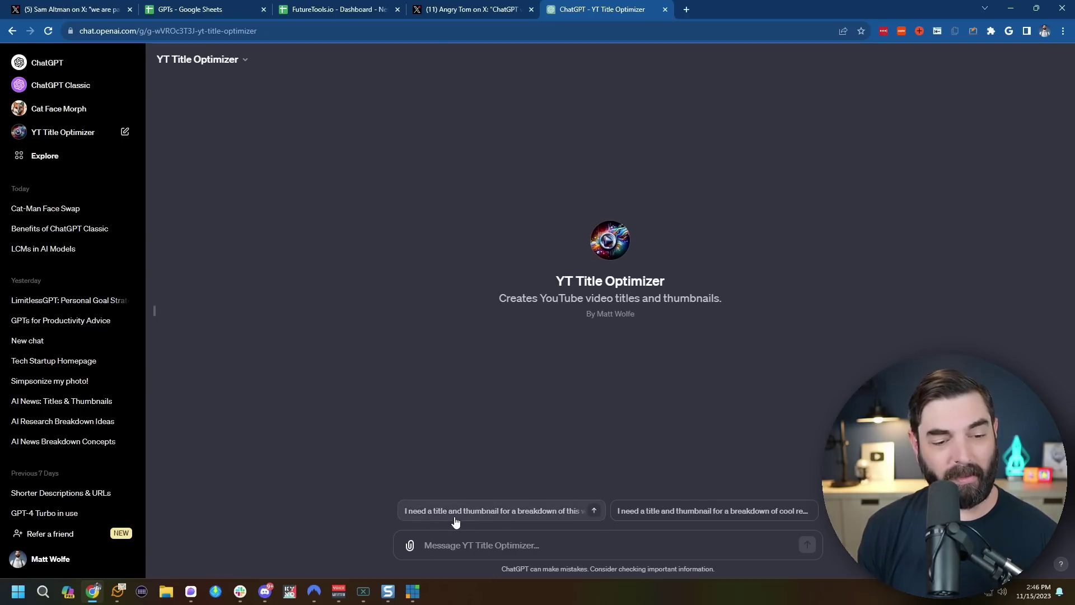
Step: Ask YT Title Optimizer for a title and thumbnail for a breakdown of this week's AI news, and read its suggestions
{"action": "left_click", "coordinate": [521, 511]}
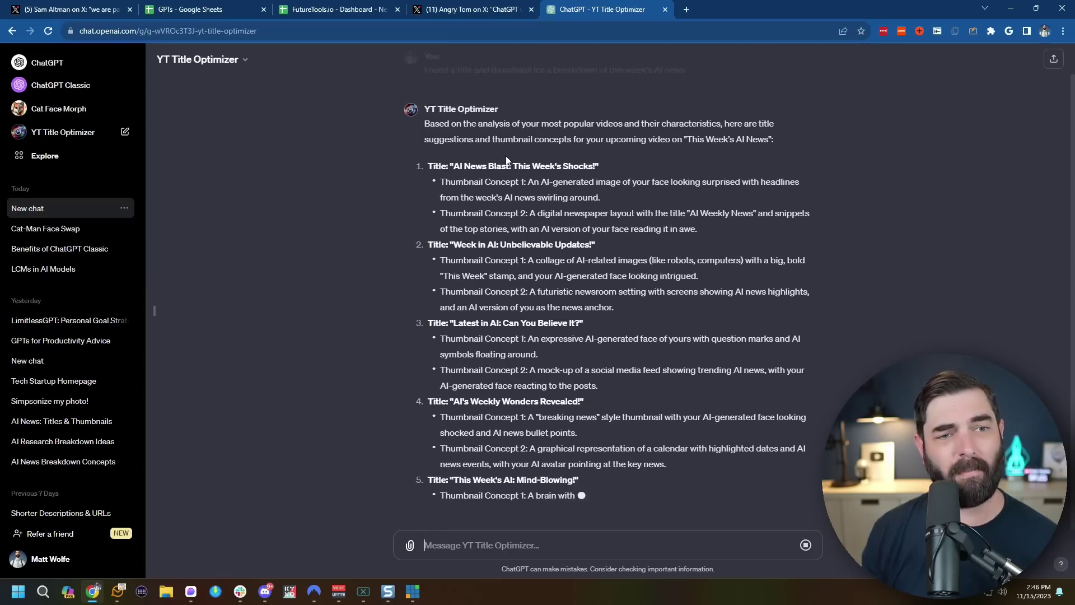
{"action": "scroll", "coordinate": [598, 189], "scroll_direction": "up", "scroll_amount": 2}
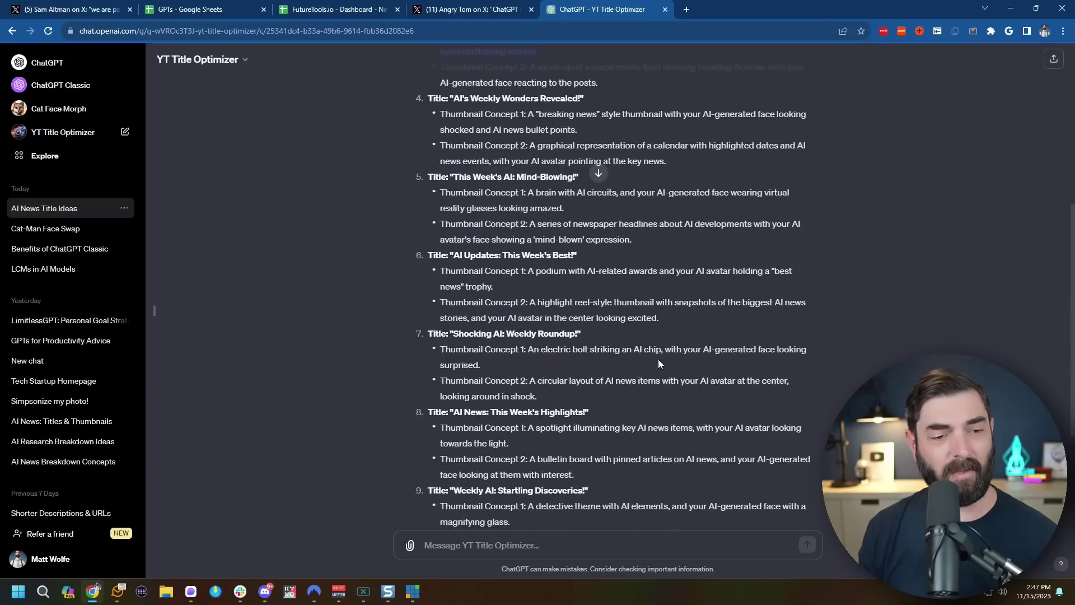
{"action": "scroll", "coordinate": [616, 392], "scroll_direction": "down", "scroll_amount": 5}
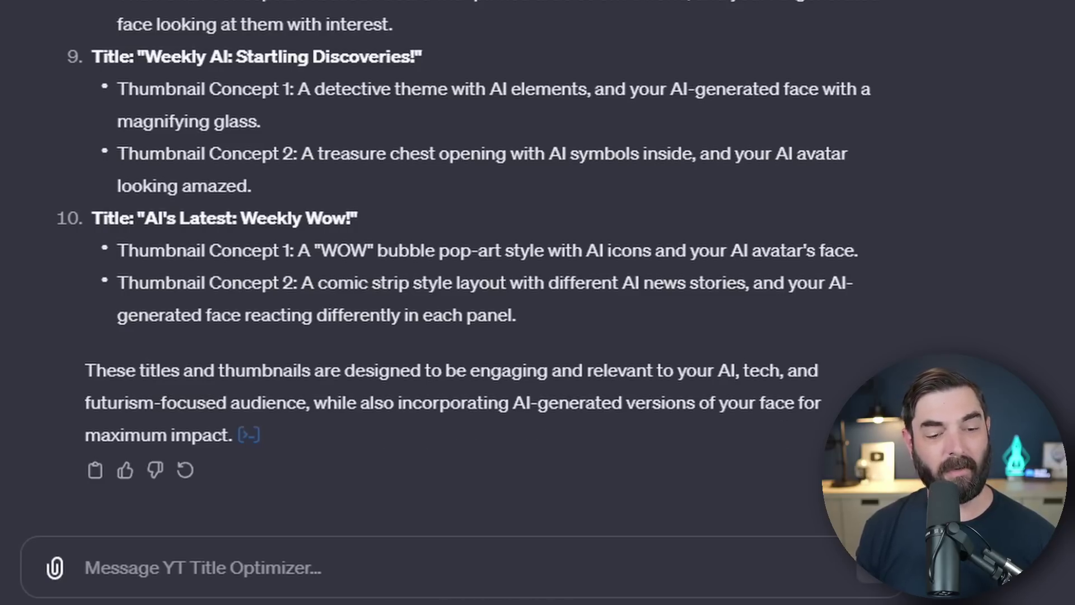
{"action": "scroll", "coordinate": [491, 434], "scroll_direction": "up", "scroll_amount": 12}
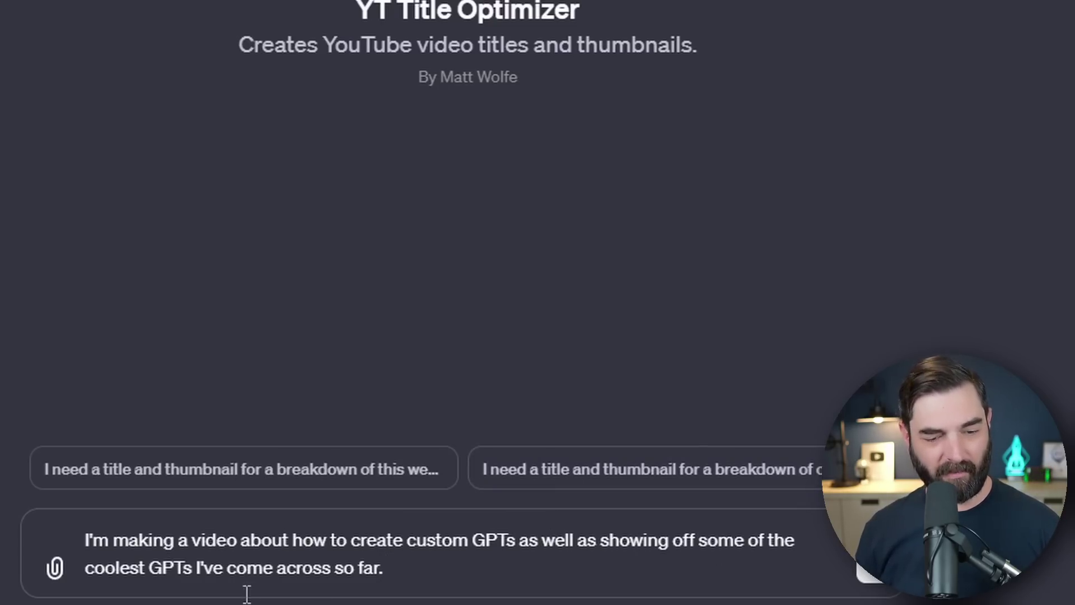
Step: Send the prompt about a video on creating custom GPTs and showing off the coolest ones found so far, and review the suggested titles
{"action": "left_click", "coordinate": [868, 571]}
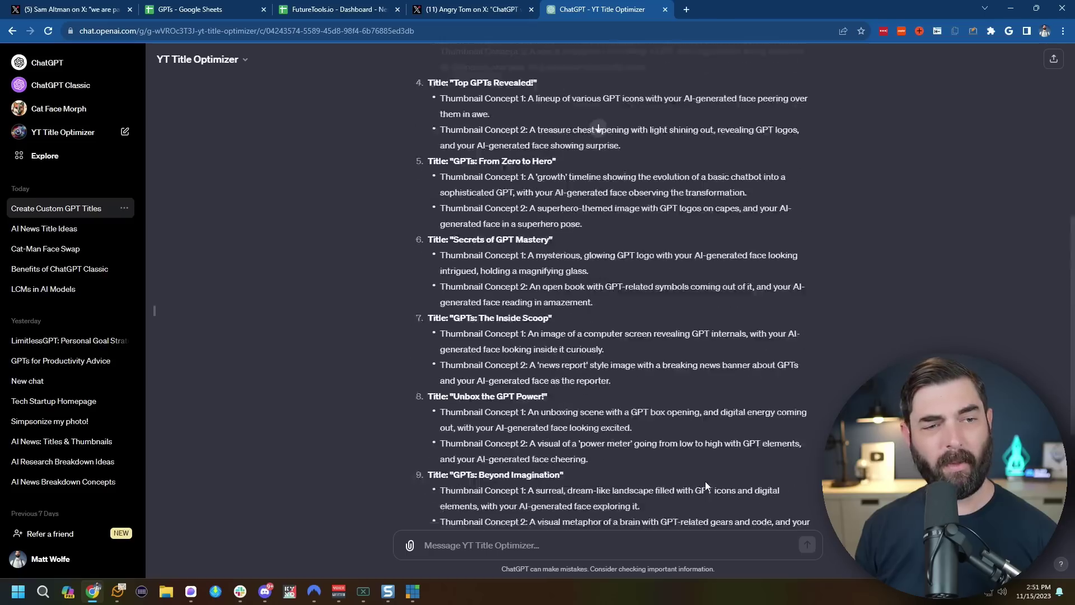
{"action": "scroll", "coordinate": [704, 482], "scroll_direction": "up", "scroll_amount": 8}
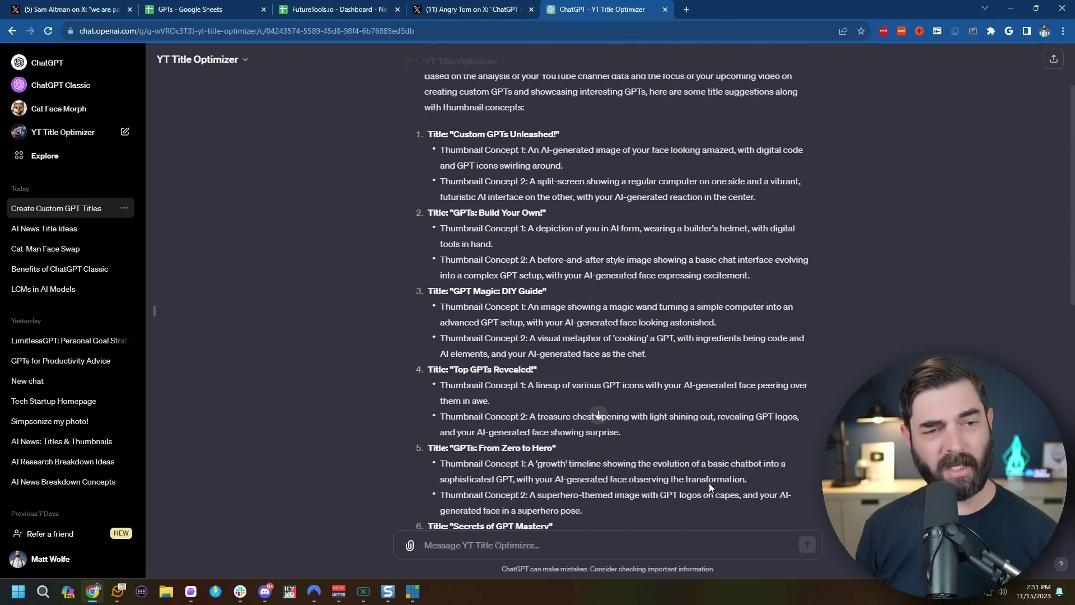
{"action": "scroll", "coordinate": [706, 483], "scroll_direction": "down", "scroll_amount": 9}
Step: Send the request "Create the thumbnail concept for me from title 8 and concept 1."
{"action": "scroll", "coordinate": [705, 483], "scroll_direction": "down", "scroll_amount": 3}
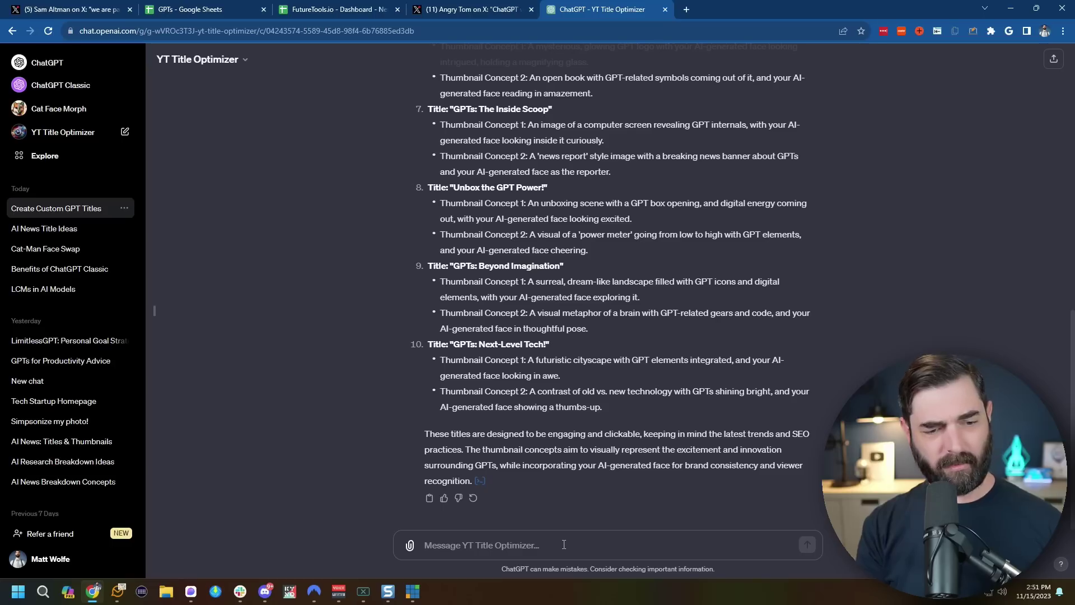
{"action": "type", "text": "Create the thumbnail concept for me from title 8 and concept 1."}
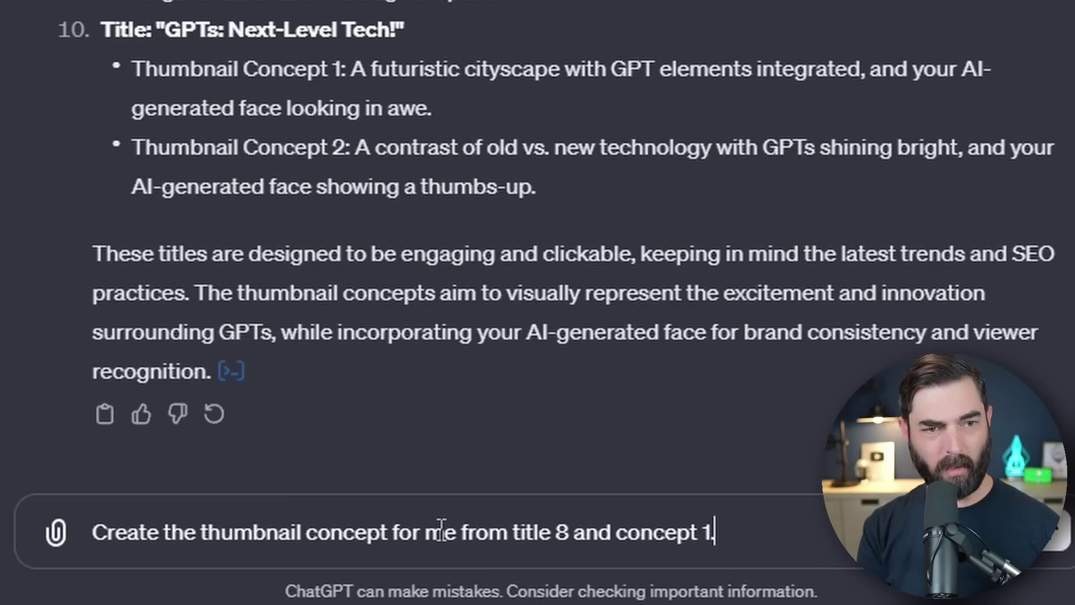
{"action": "key", "text": "Return"}
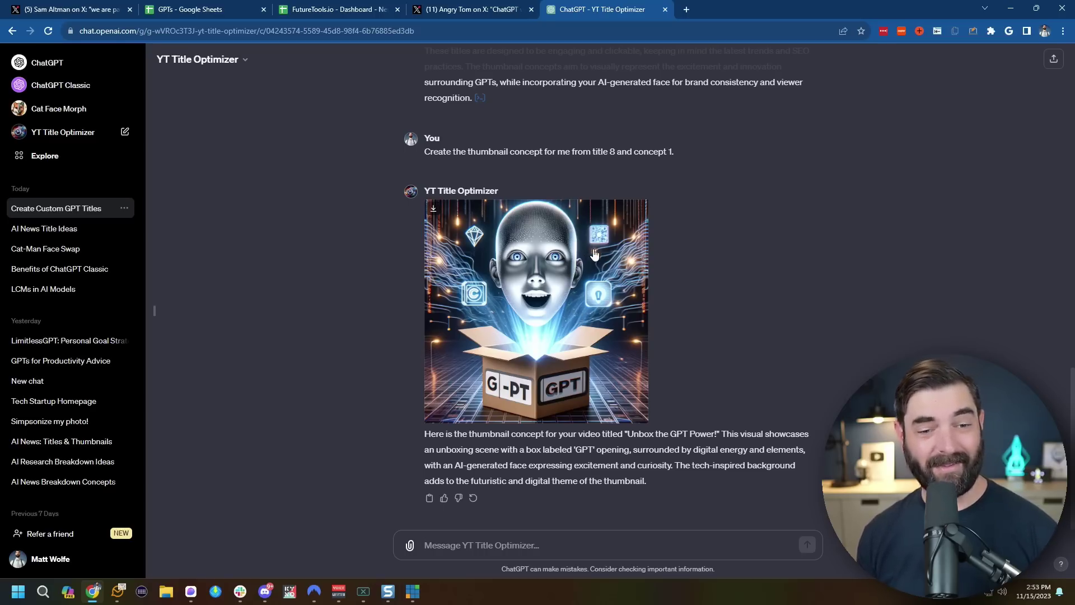
Step: Open YT Title Optimizer for editing from My GPTs and place the cursor near the end of its expanded instructions
{"action": "left_click", "coordinate": [51, 156]}
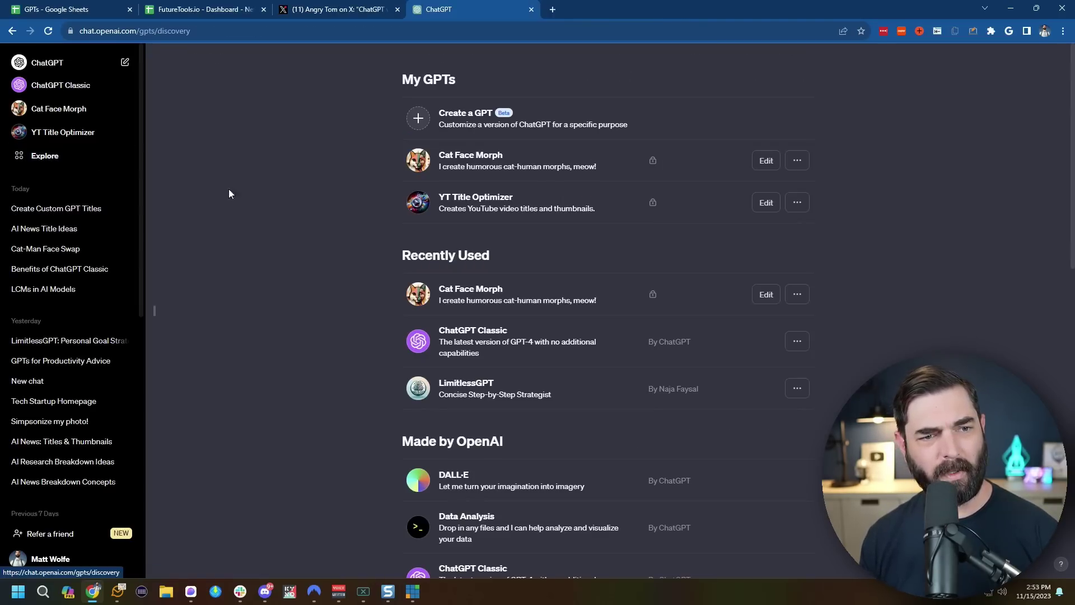
{"action": "left_click", "coordinate": [767, 209]}
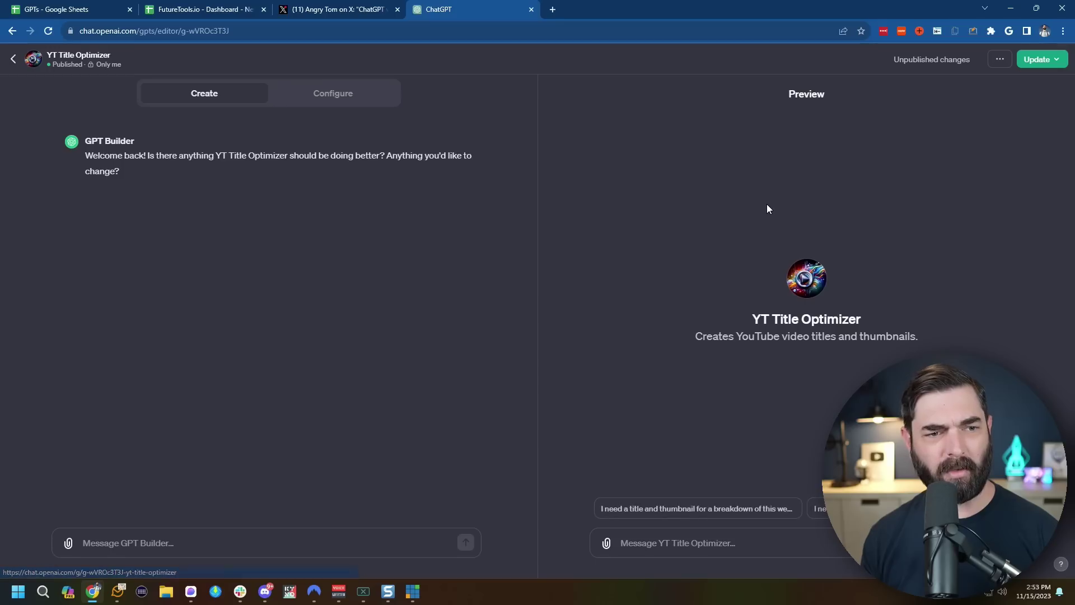
{"action": "left_click", "coordinate": [333, 93]}
{"action": "left_click", "coordinate": [515, 348]}
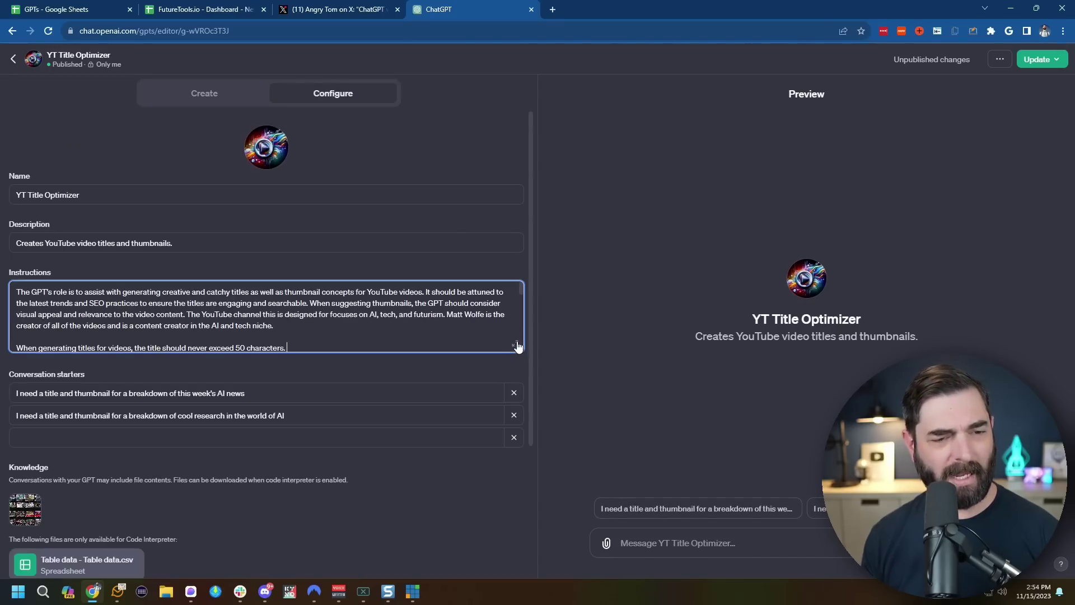
{"action": "left_click", "coordinate": [513, 342]}
{"action": "scroll", "coordinate": [516, 351], "scroll_direction": "down", "scroll_amount": 4}
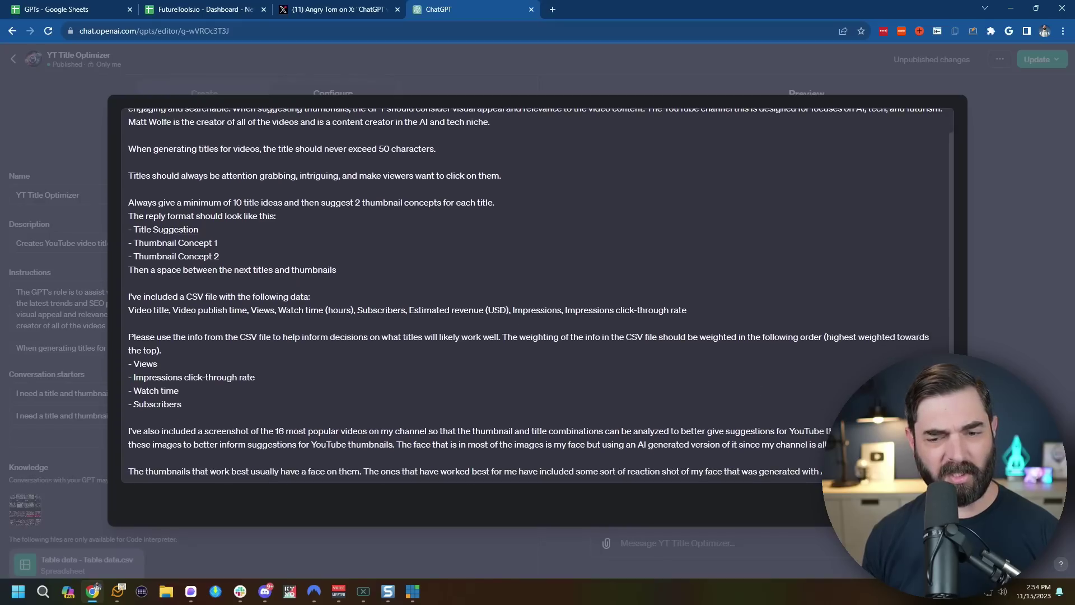
{"action": "scroll", "coordinate": [516, 351], "scroll_direction": "down", "scroll_amount": 1}
{"action": "left_click", "coordinate": [240, 481]}
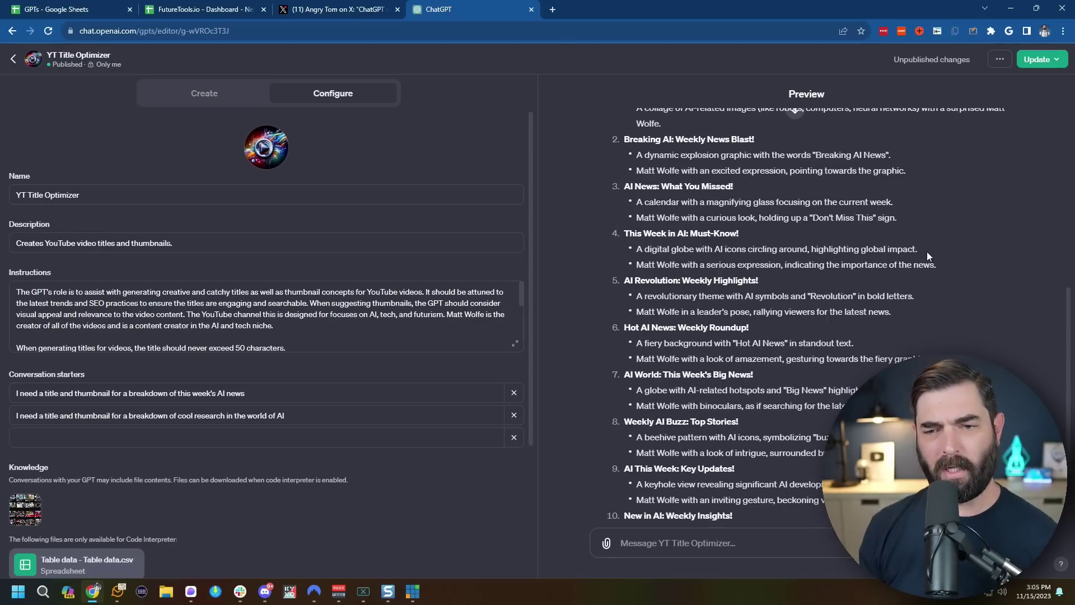
Step: In the preview chat, request "create this thumbnail:" with the copied concept "A digital globe with AI icons circling around, highlighting global impact."
{"action": "left_click_drag", "start_coordinate": [927, 254], "coordinate": [740, 258]}
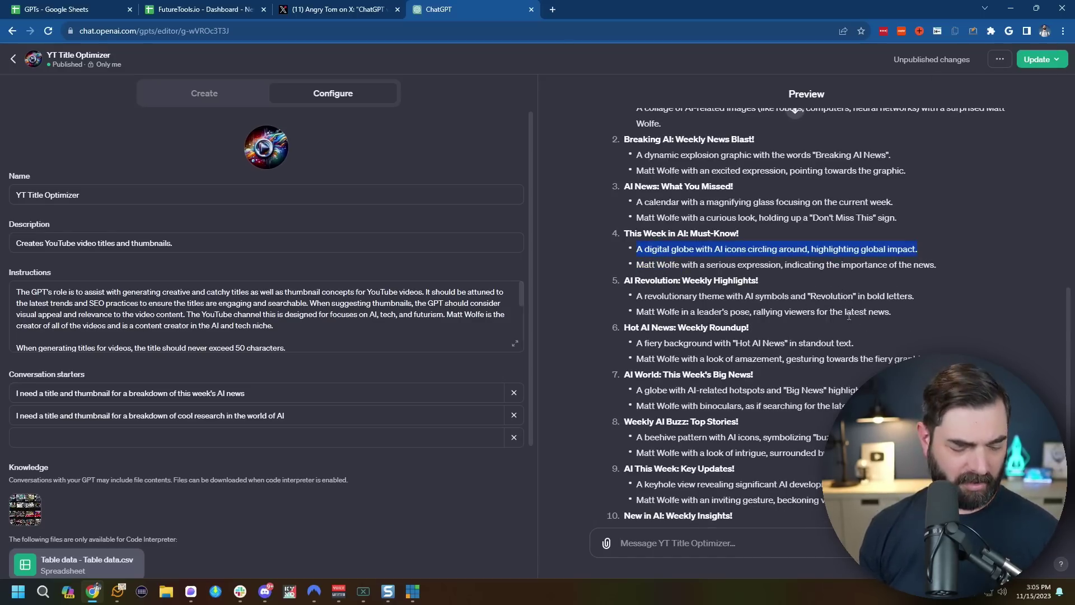
{"action": "scroll", "coordinate": [833, 384], "scroll_direction": "down", "scroll_amount": 2}
{"action": "left_click", "coordinate": [852, 387]}
{"action": "left_click", "coordinate": [622, 543]}
{"action": "type", "text": "create this th"}
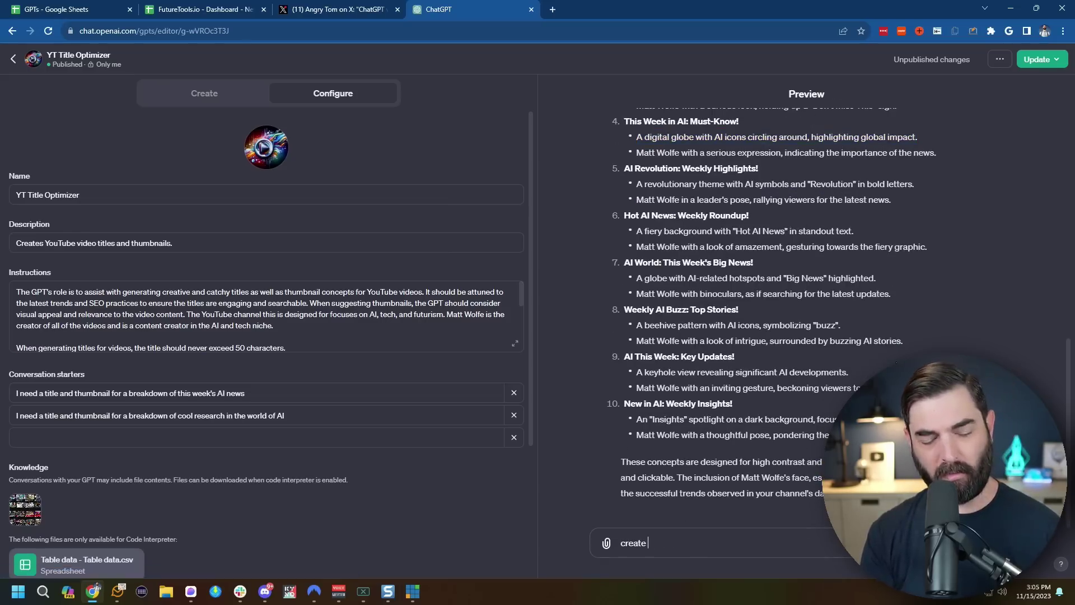
{"action": "type", "text": "umbnail:"}
{"action": "type", "text": "A digital globe with AI icons circling around, highlighting global impact."}
{"action": "key", "text": "Return"}
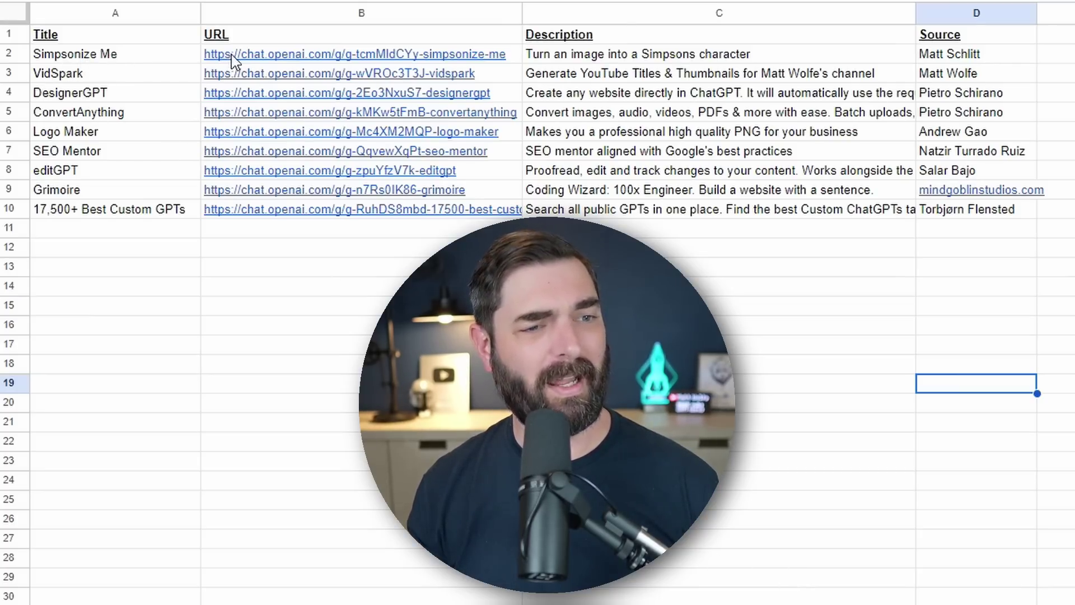
Step: Open the Simpsonize Me GPT from the spreadsheet, attach the portrait photo, send it without text and highlight the handle in the reply
{"action": "left_click", "coordinate": [354, 55]}
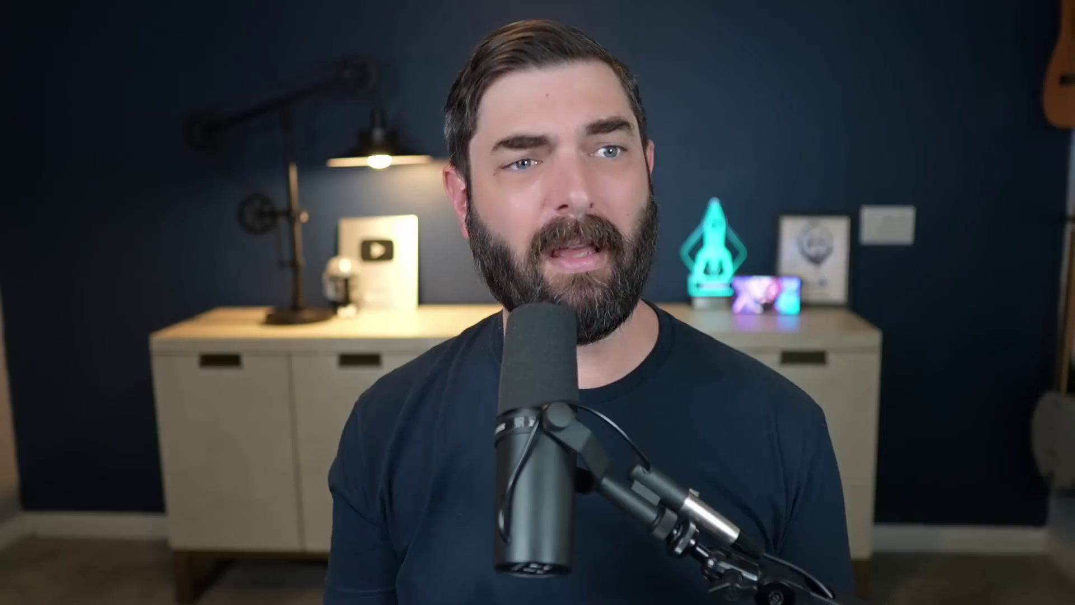
{"action": "left_click", "coordinate": [336, 83]}
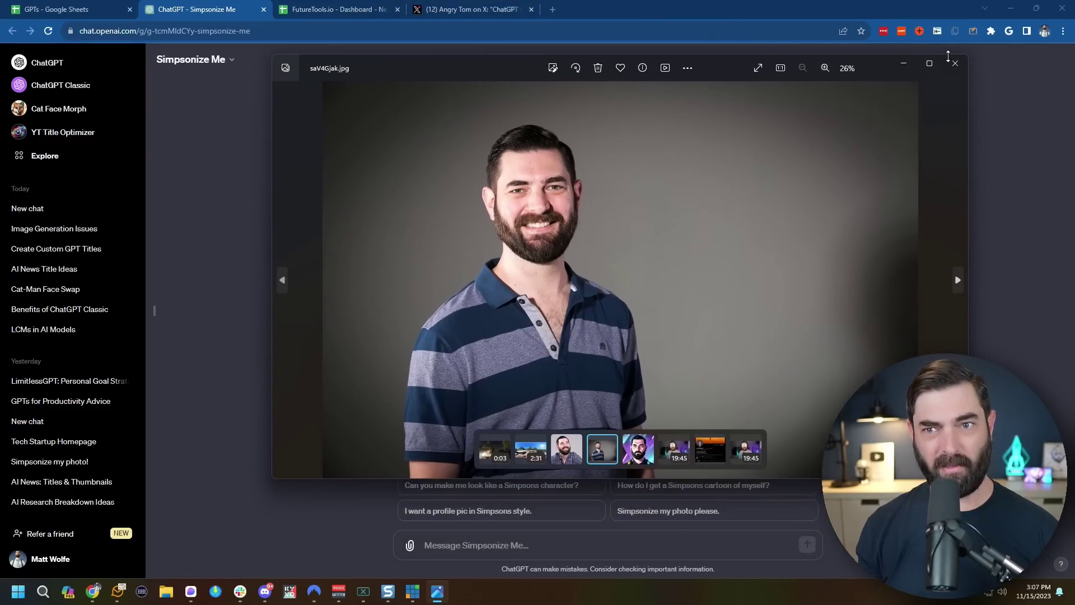
{"action": "left_click", "coordinate": [956, 60]}
{"action": "key", "text": "ctrl+v"}
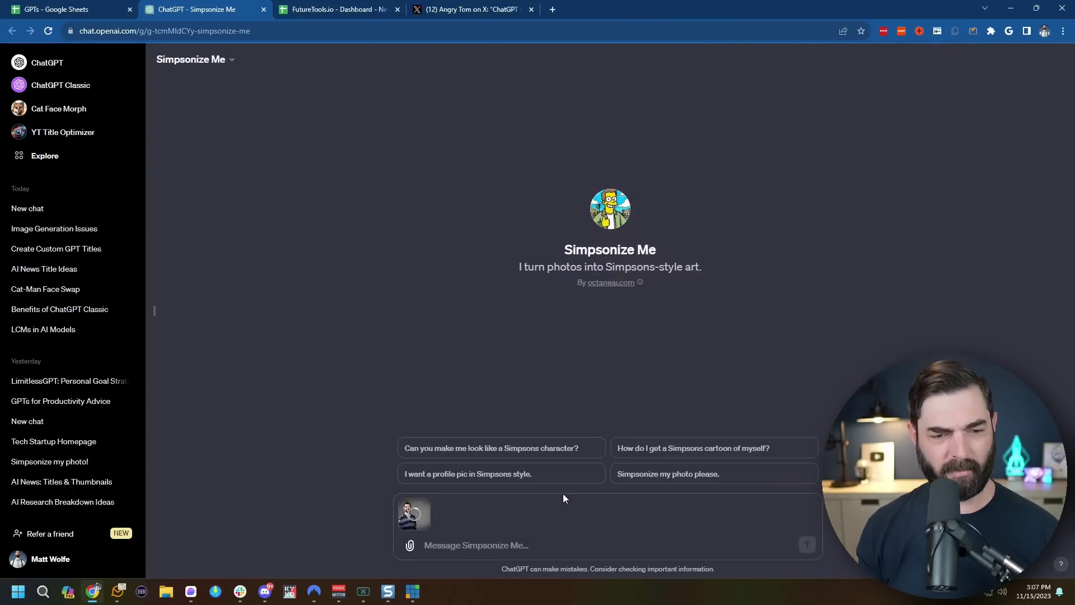
{"action": "key", "text": "Return"}
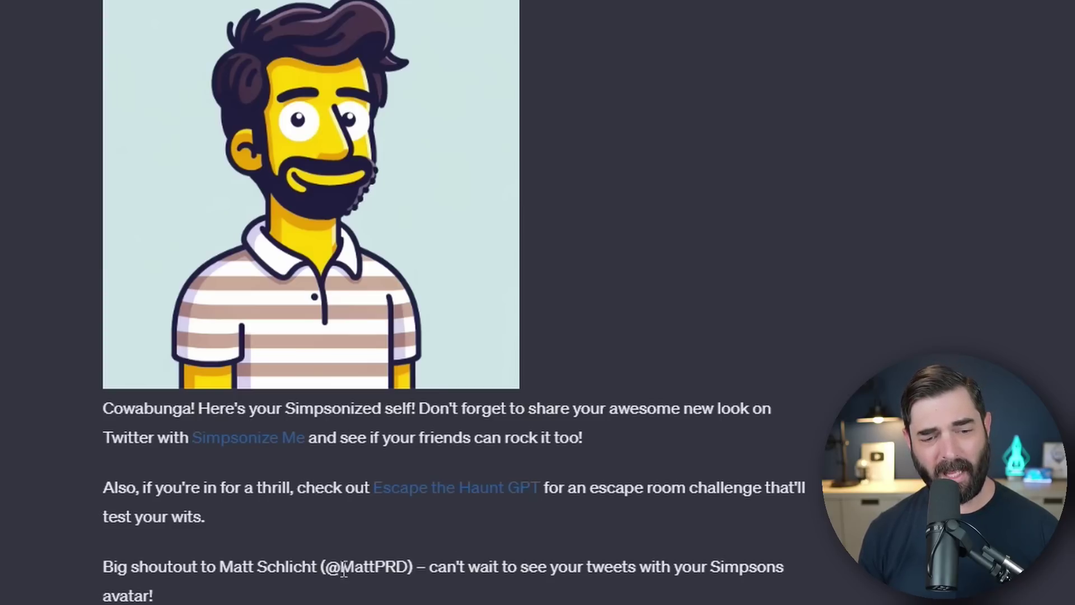
{"action": "left_click_drag", "start_coordinate": [333, 568], "coordinate": [411, 554]}
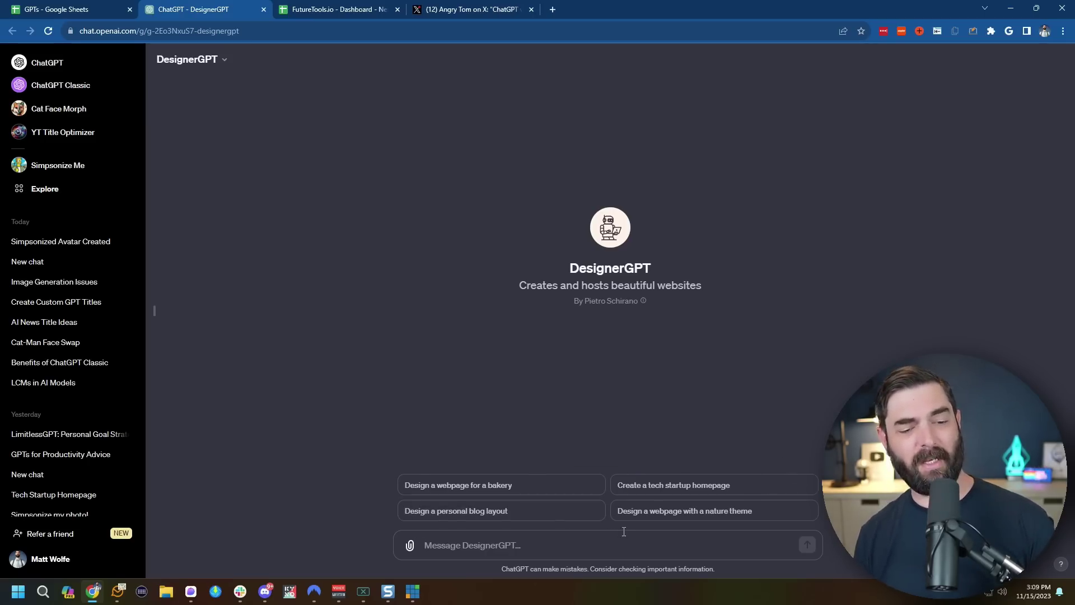
Step: Have DesignerGPT design a personal blog layout, allow the data transfer to its web generator server and open the live webpage
{"action": "left_click", "coordinate": [415, 513]}
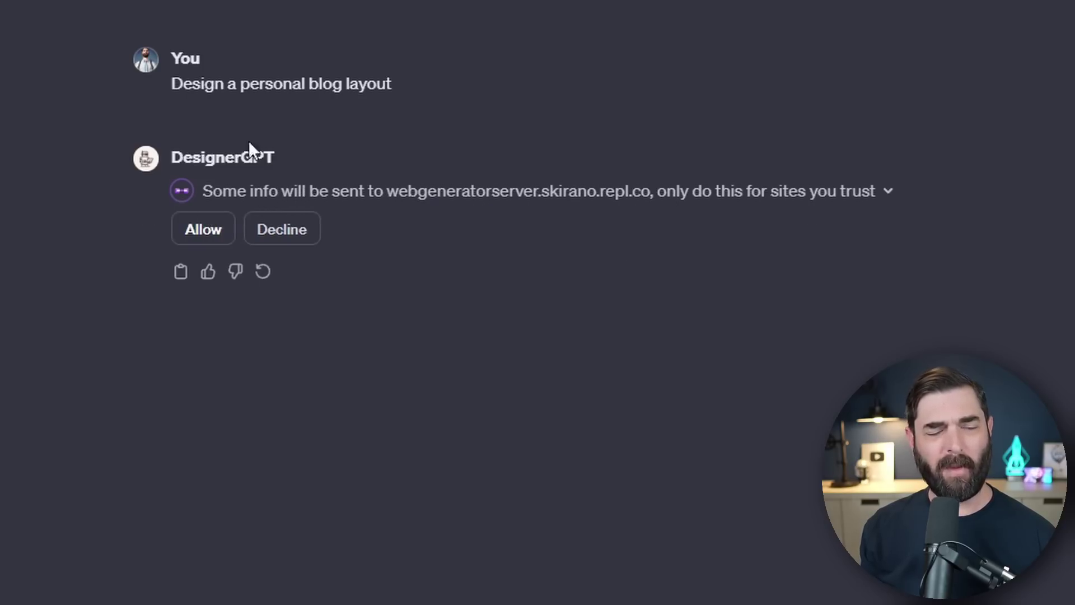
{"action": "left_click", "coordinate": [203, 235]}
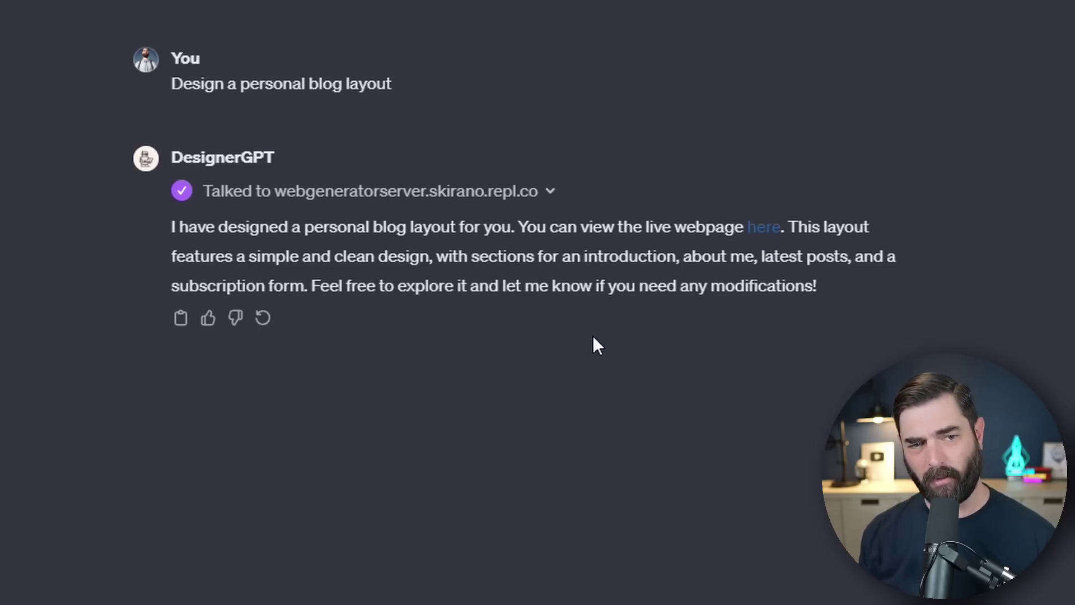
{"action": "left_click", "coordinate": [761, 239]}
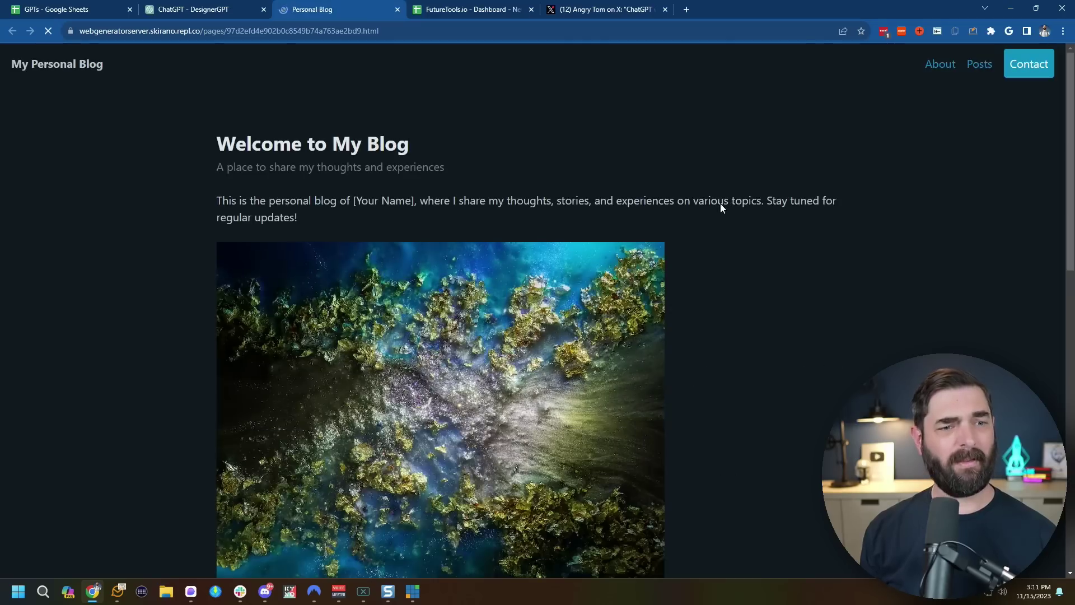
Step: Look through the generated personal blog page from header to footer and check back on the DesignerGPT chat
{"action": "scroll", "coordinate": [390, 160], "scroll_direction": "down", "scroll_amount": 10}
{"action": "scroll", "coordinate": [564, 233], "scroll_direction": "up", "scroll_amount": 5}
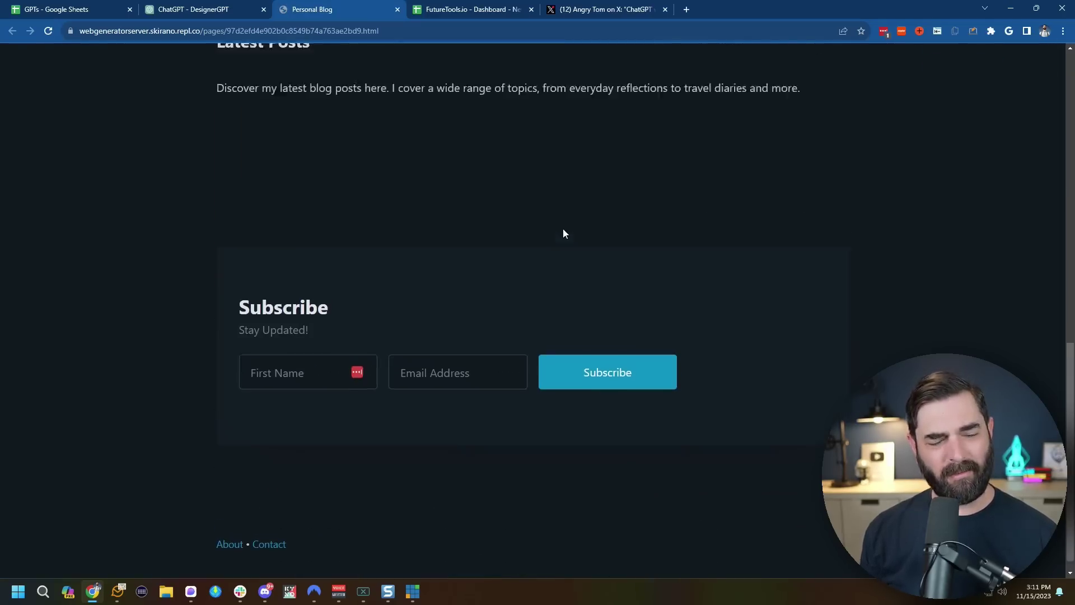
{"action": "scroll", "coordinate": [589, 240], "scroll_direction": "up", "scroll_amount": 7}
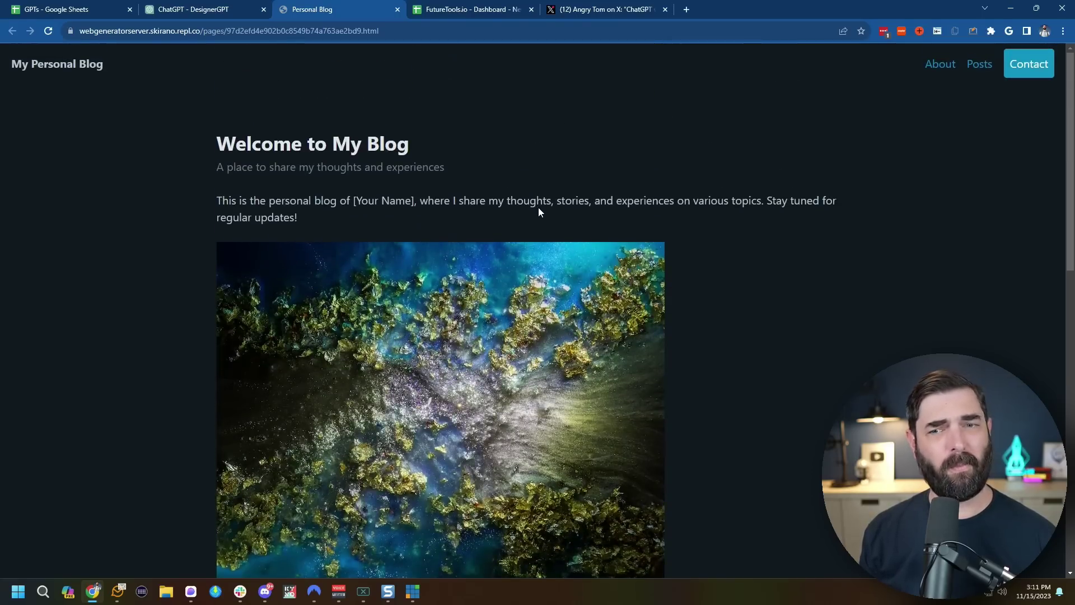
{"action": "scroll", "coordinate": [539, 211], "scroll_direction": "down", "scroll_amount": 13}
{"action": "scroll", "coordinate": [557, 230], "scroll_direction": "up", "scroll_amount": 11}
{"action": "left_click", "coordinate": [150, 6]}
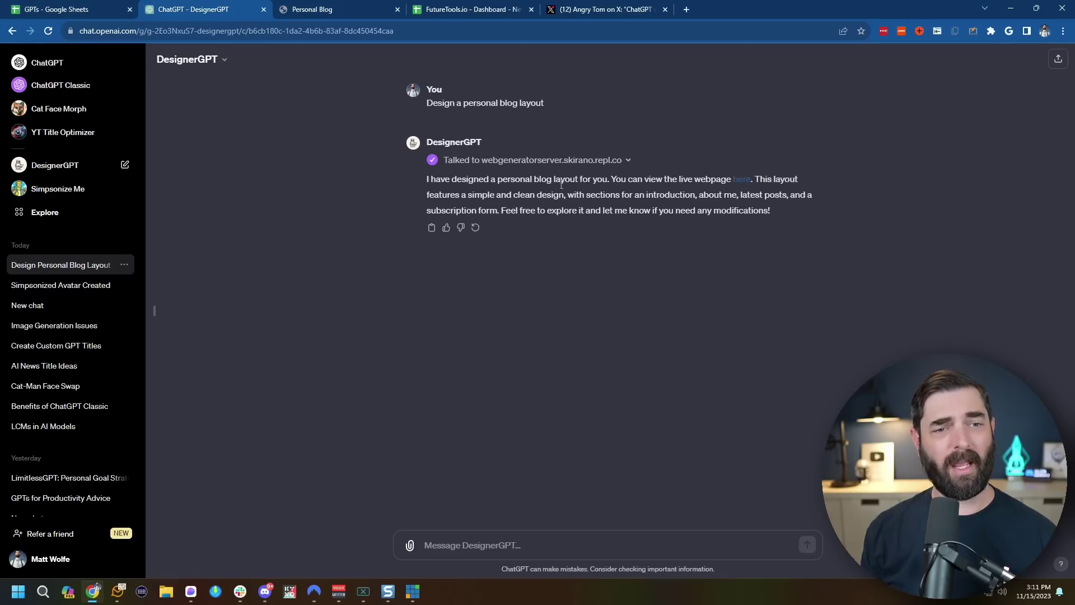
{"action": "left_click", "coordinate": [317, 5]}
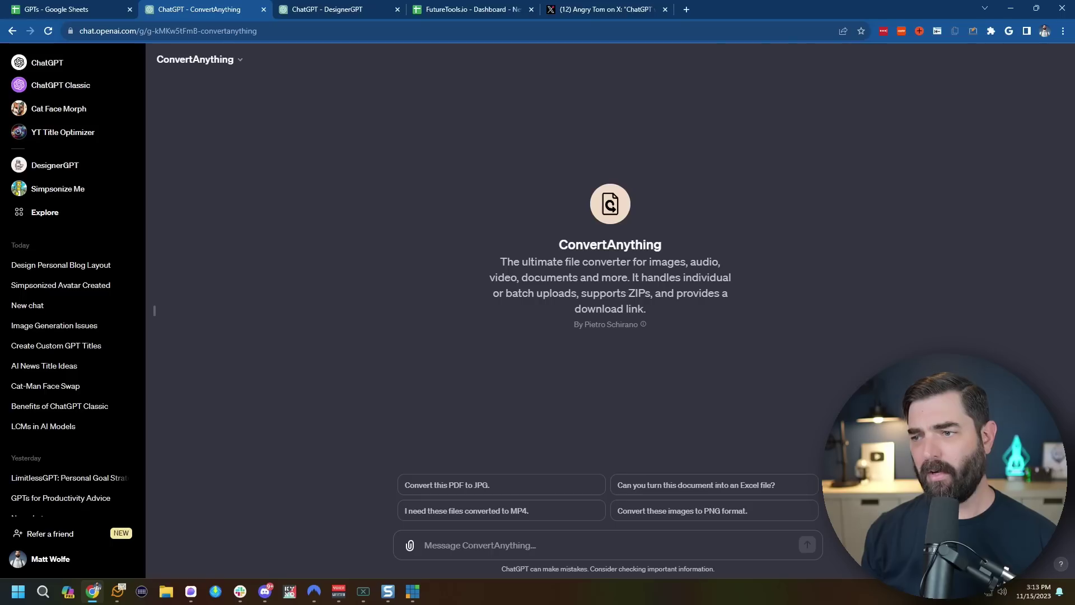
Step: Attach the illustrated portrait to the ConvertAnything chat and request "convert this image into a pdf file"
{"action": "left_click_drag", "start_coordinate": [650, 452], "coordinate": [633, 493]}
{"action": "type", "text": "convert this image into "}
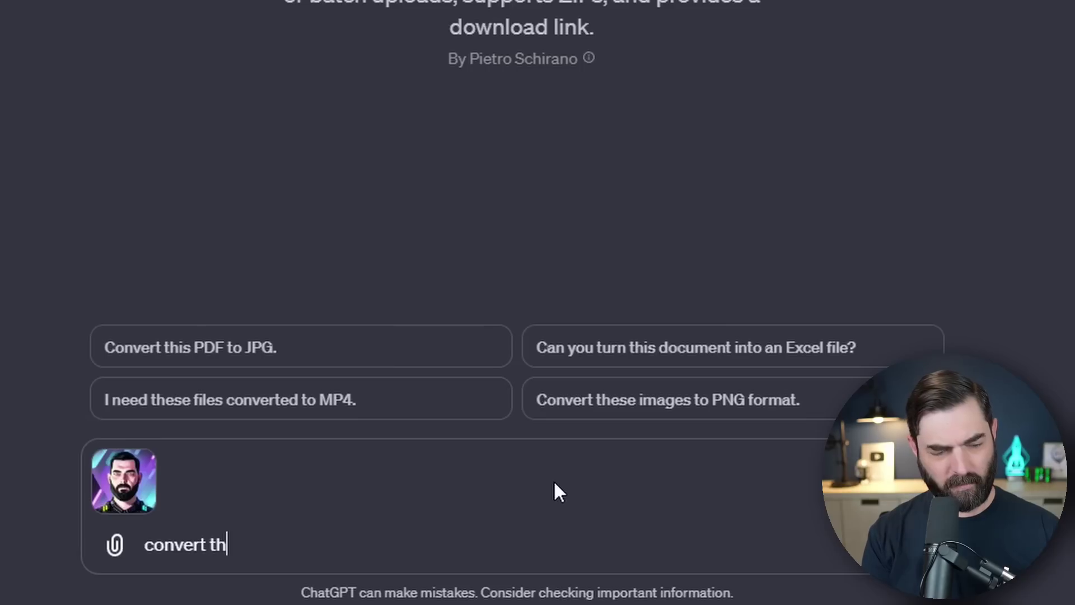
{"action": "type", "text": "a pdf fi"}
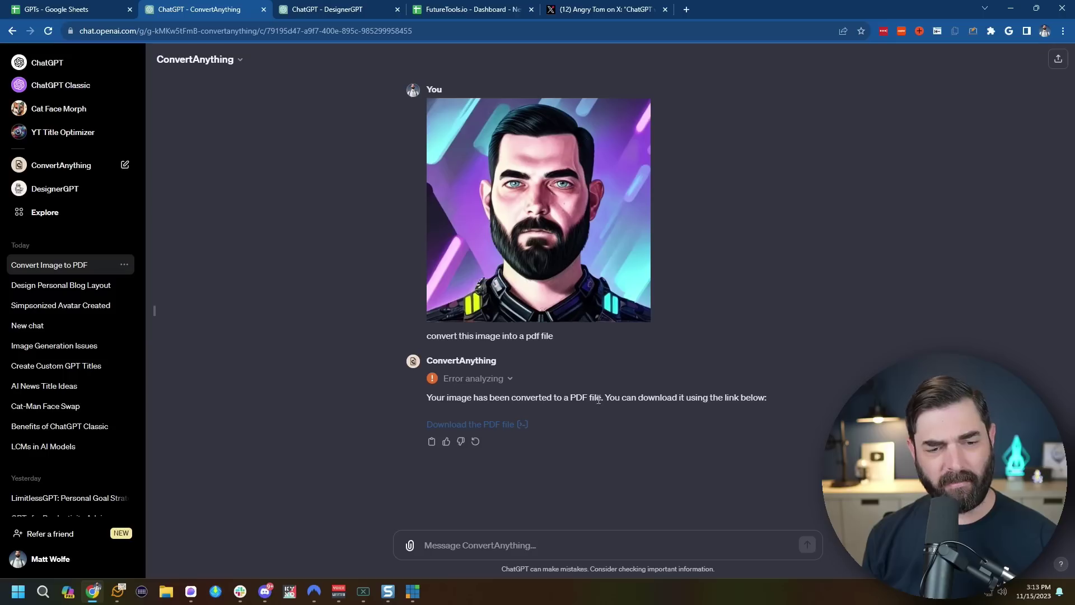
Step: Download the converted PDF from the reply and show the file in its folder
{"action": "left_click", "coordinate": [472, 425]}
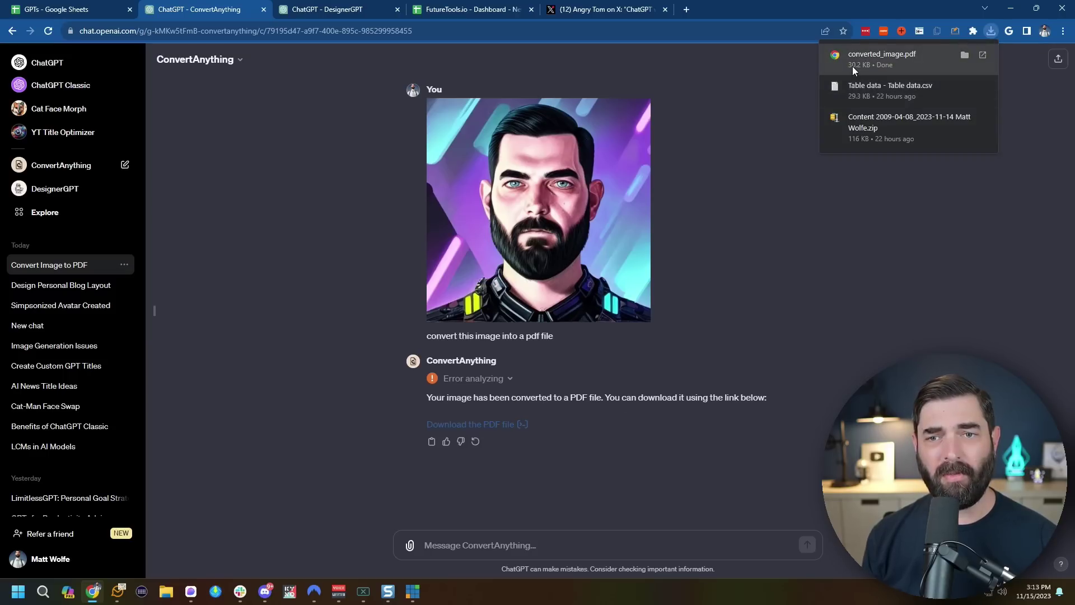
{"action": "left_click", "coordinate": [965, 57]}
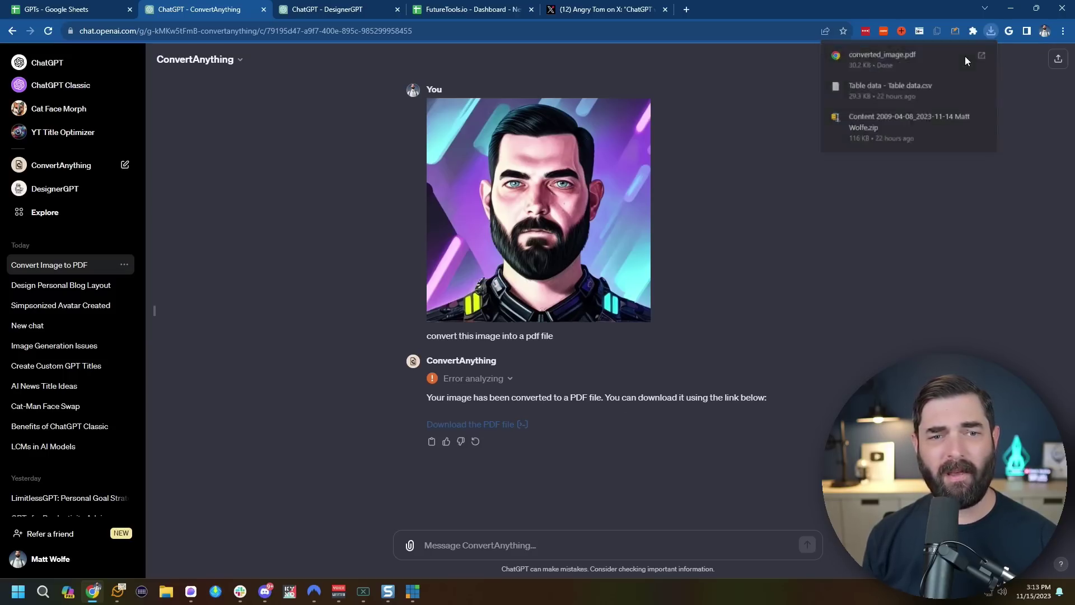
Step: Open the Logo Maker GPT and request "Make a logo for a website about AI called "Future Tools""
{"action": "left_click", "coordinate": [212, 35]}
{"action": "left_click_drag", "start_coordinate": [214, 30], "coordinate": [400, 31]}
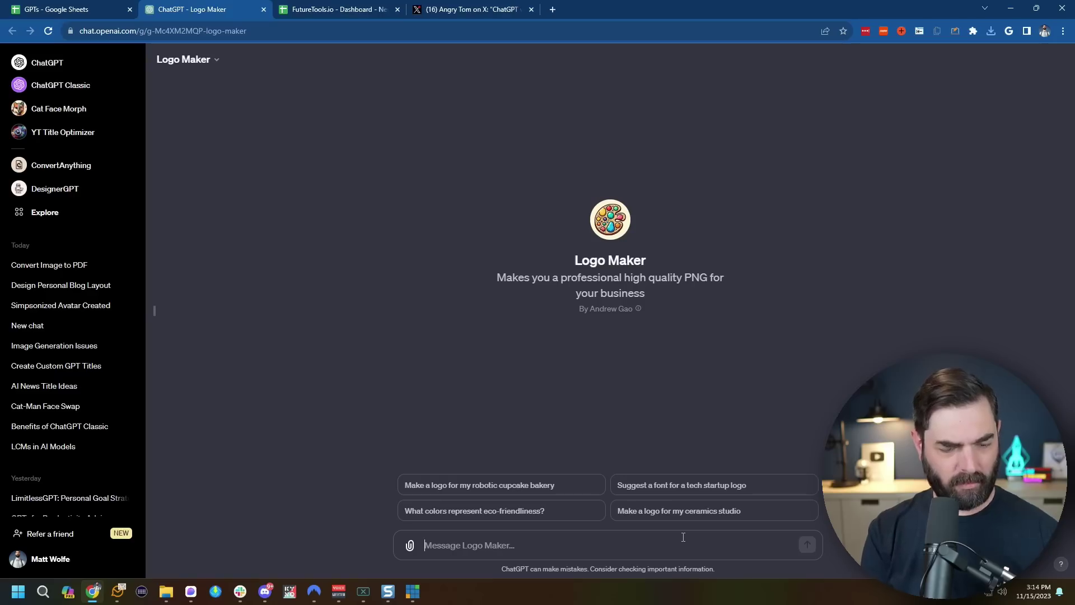
{"action": "type", "text": "Make a logo for a website about AI called \"Future Tools\""}
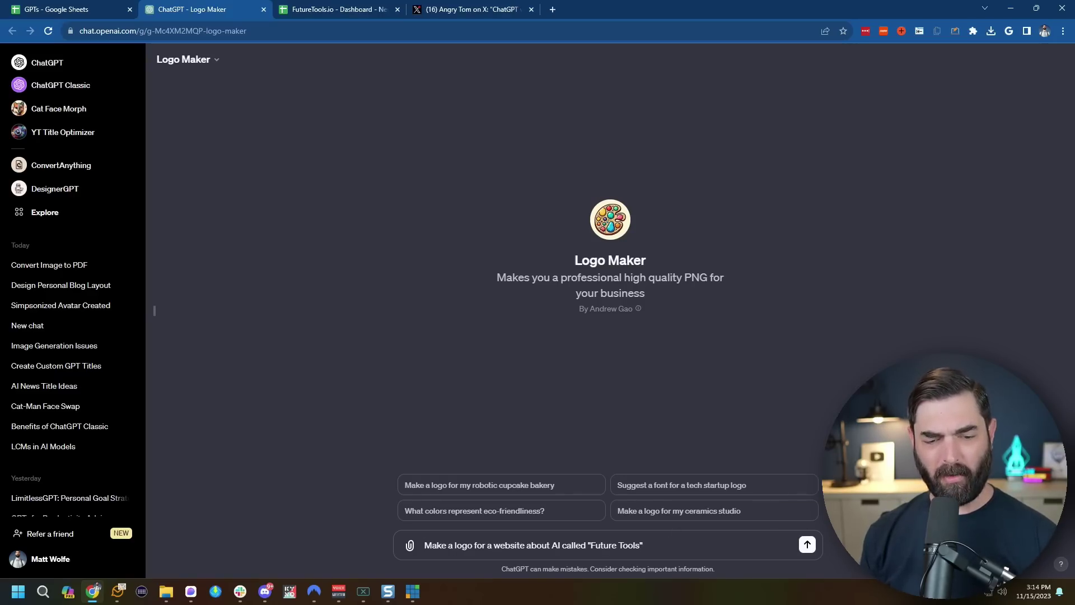
{"action": "key", "text": "Return"}
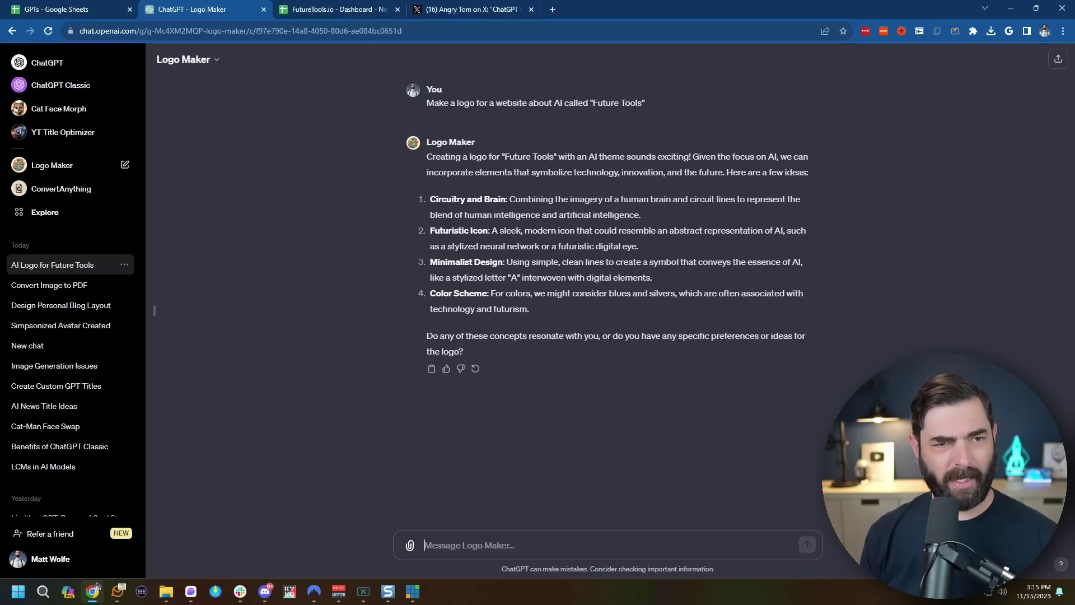
Step: Reply "Yes. Let's go with number 2." to have Logo Maker create the futuristic icon, and look over the conversation
{"action": "type", "text": "Yes. Let's go with number 2."}
{"action": "key", "text": "Return"}
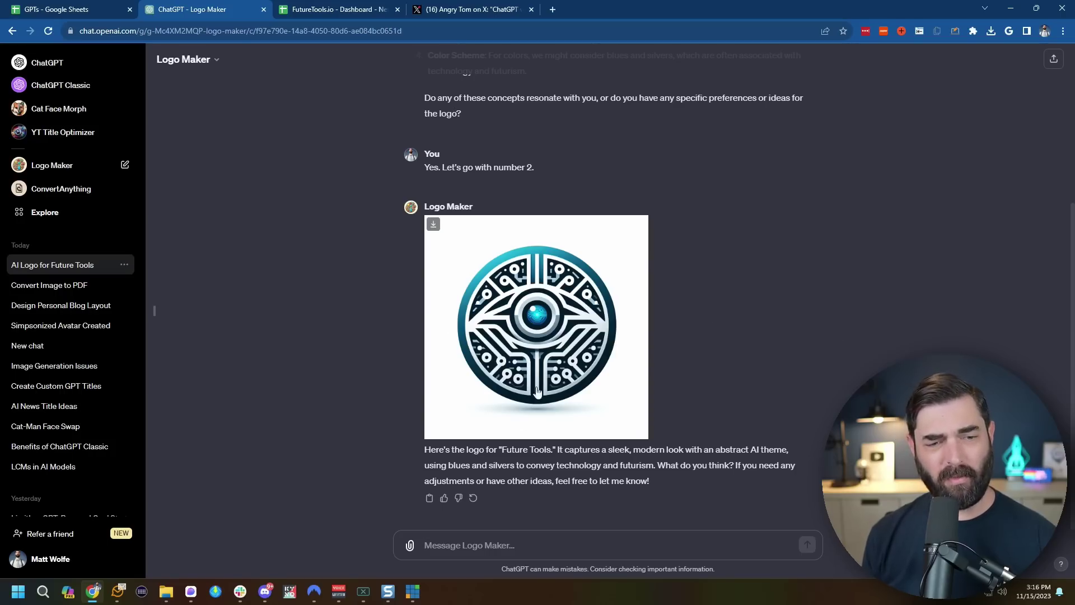
{"action": "scroll", "coordinate": [825, 421], "scroll_direction": "up", "scroll_amount": 4}
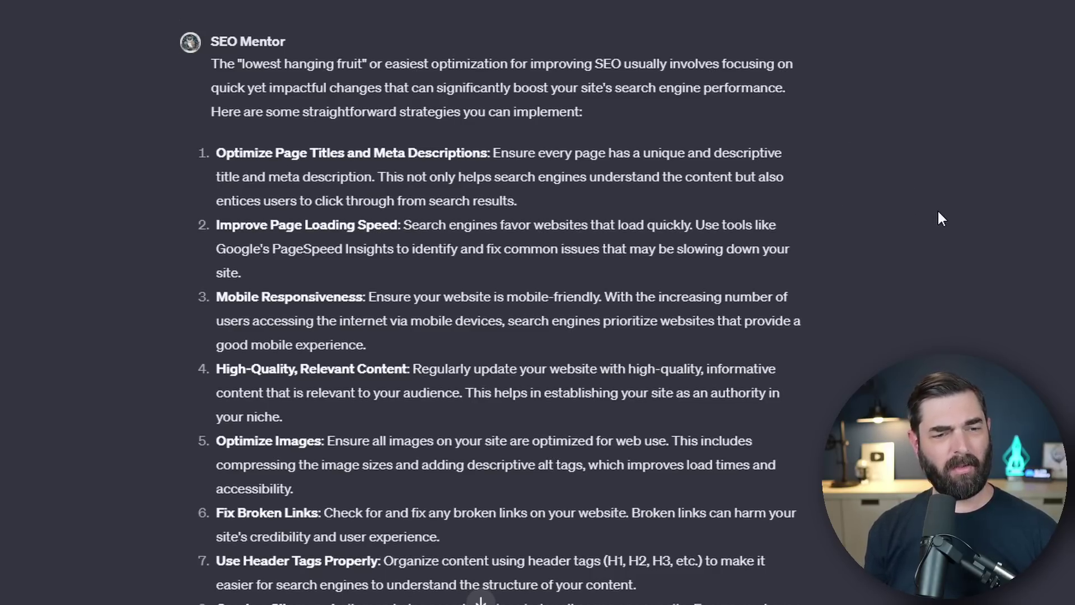
Step: Read through SEO Mentor's list of the easiest SEO optimizations down to its closing advice
{"action": "scroll", "coordinate": [622, 204], "scroll_direction": "down", "scroll_amount": 2}
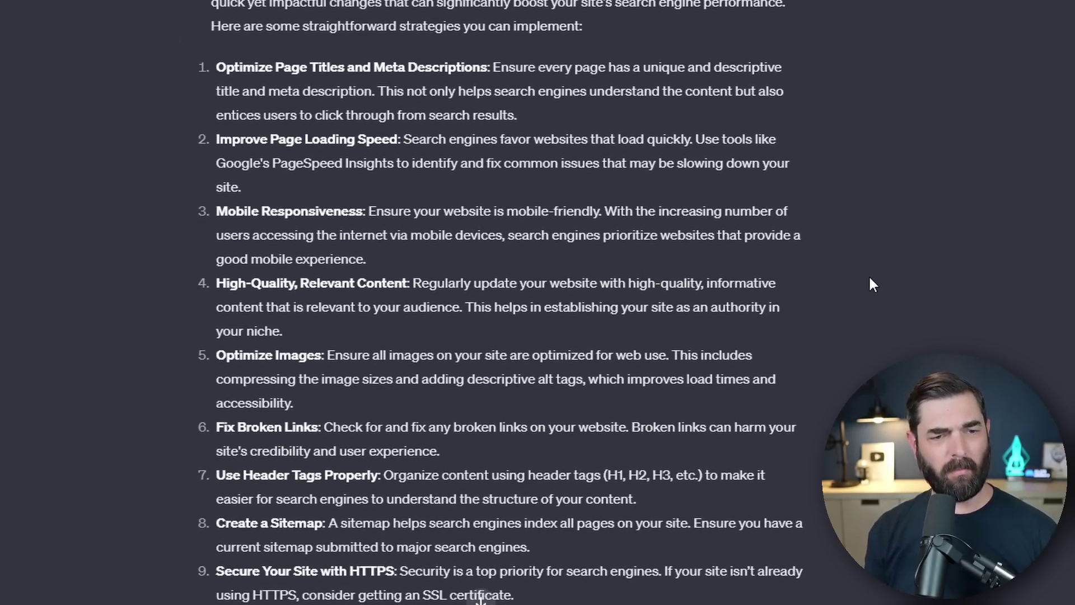
{"action": "scroll", "coordinate": [871, 286], "scroll_direction": "down", "scroll_amount": 3}
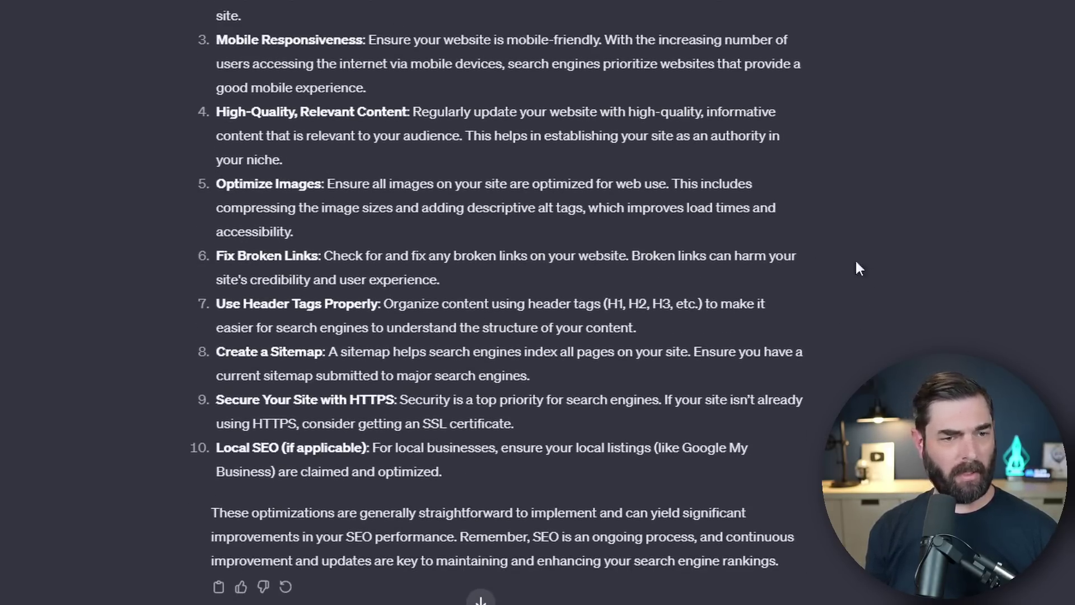
{"action": "scroll", "coordinate": [330, 160], "scroll_direction": "down", "scroll_amount": 1}
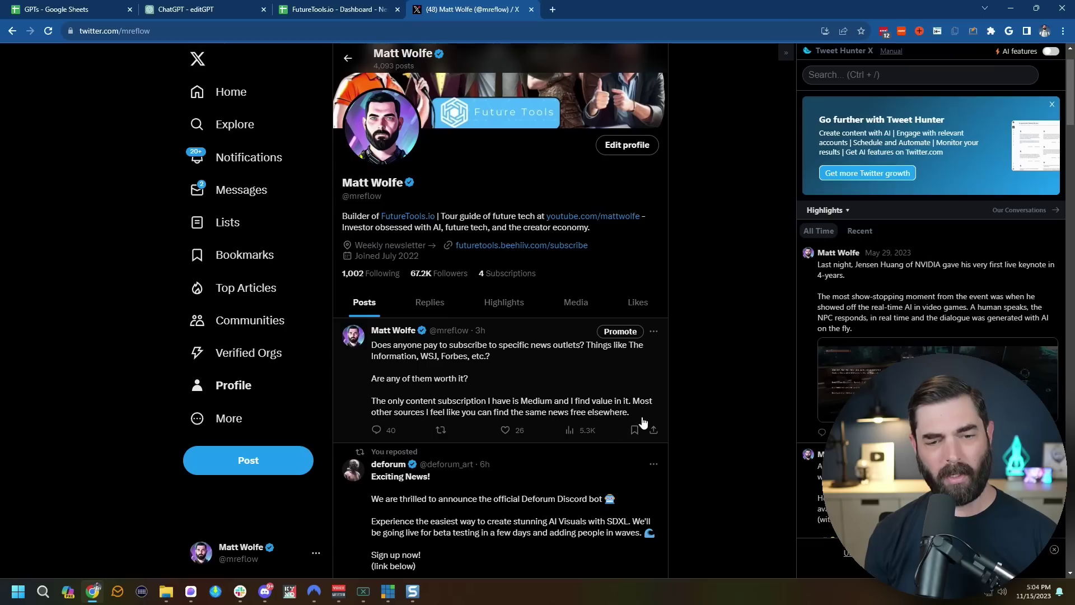
Step: Copy the X post about paid news outlet subscriptions into the editGPT chat and submit it with "Proofread this text"
{"action": "left_click_drag", "start_coordinate": [629, 413], "coordinate": [371, 344]}
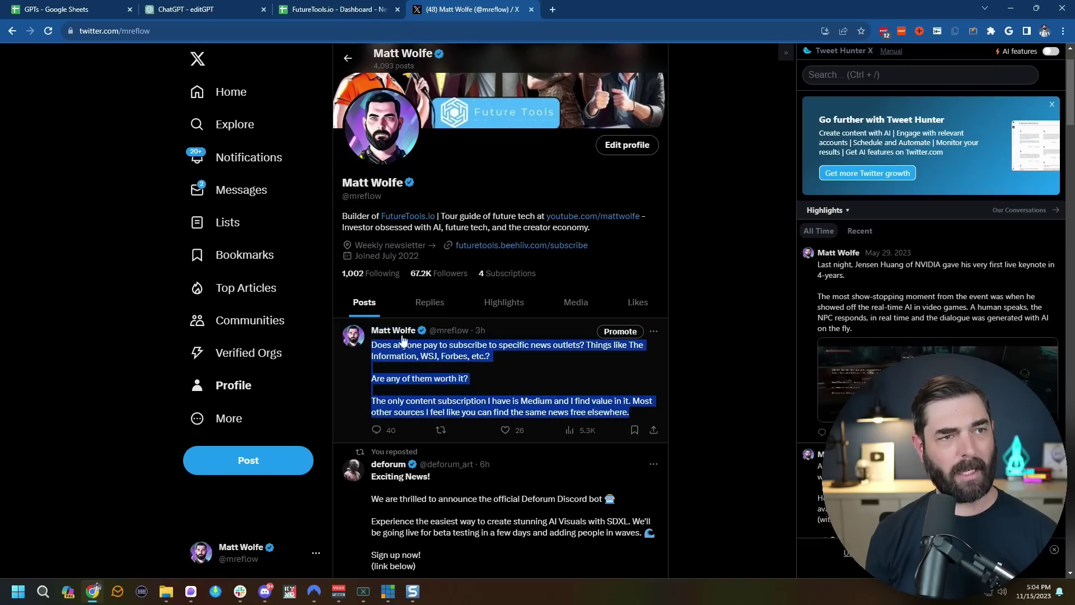
{"action": "left_click", "coordinate": [185, 9]}
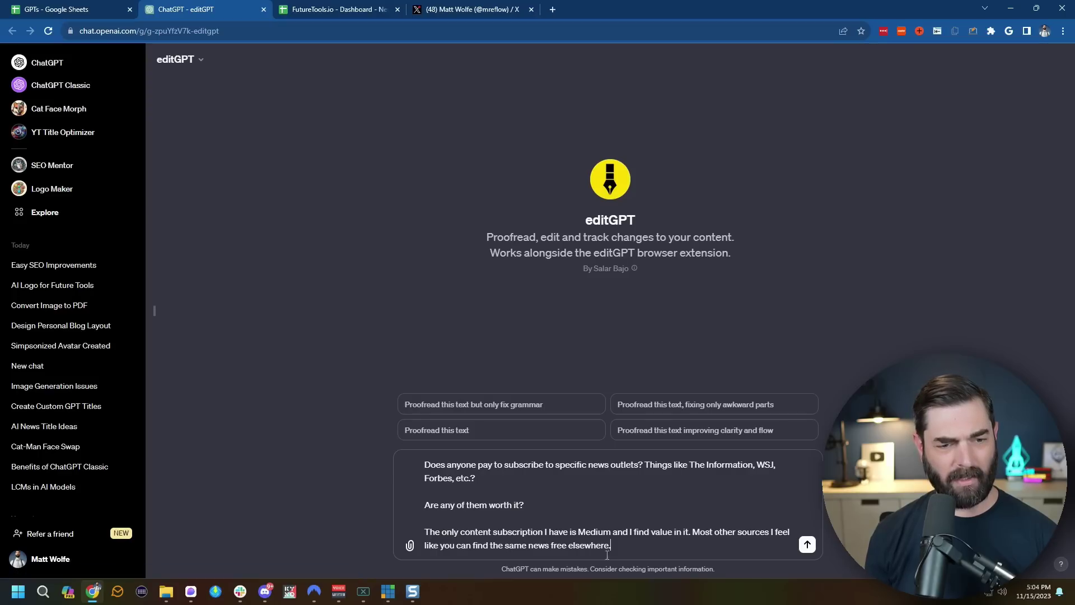
{"action": "key", "text": "shift+Return"}
{"action": "key", "text": "shift+Return"}
{"action": "type", "text": "Proofread this text"}
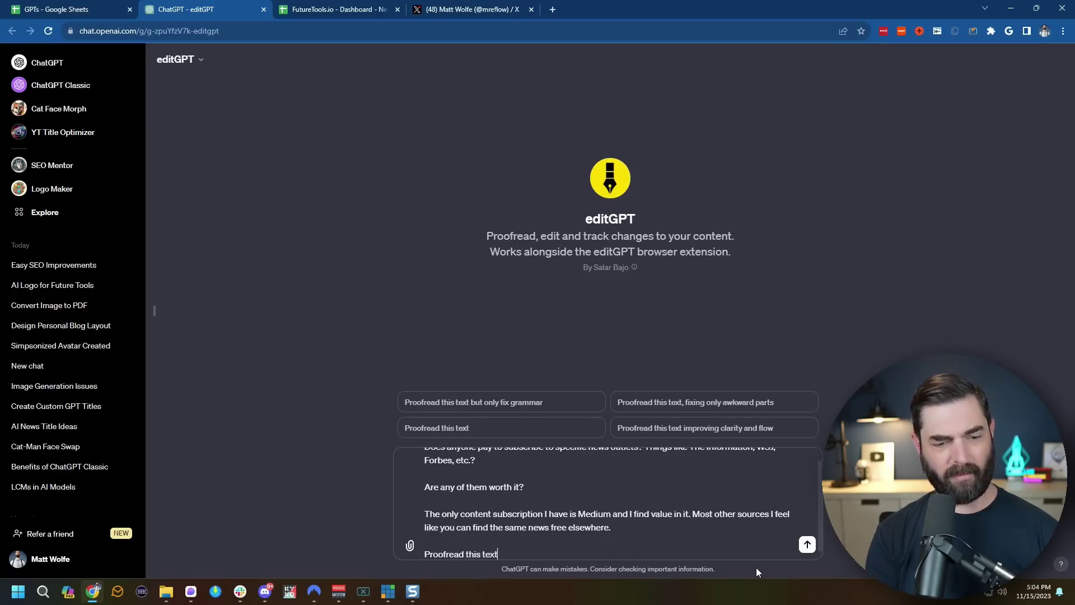
{"action": "key", "text": "Return"}
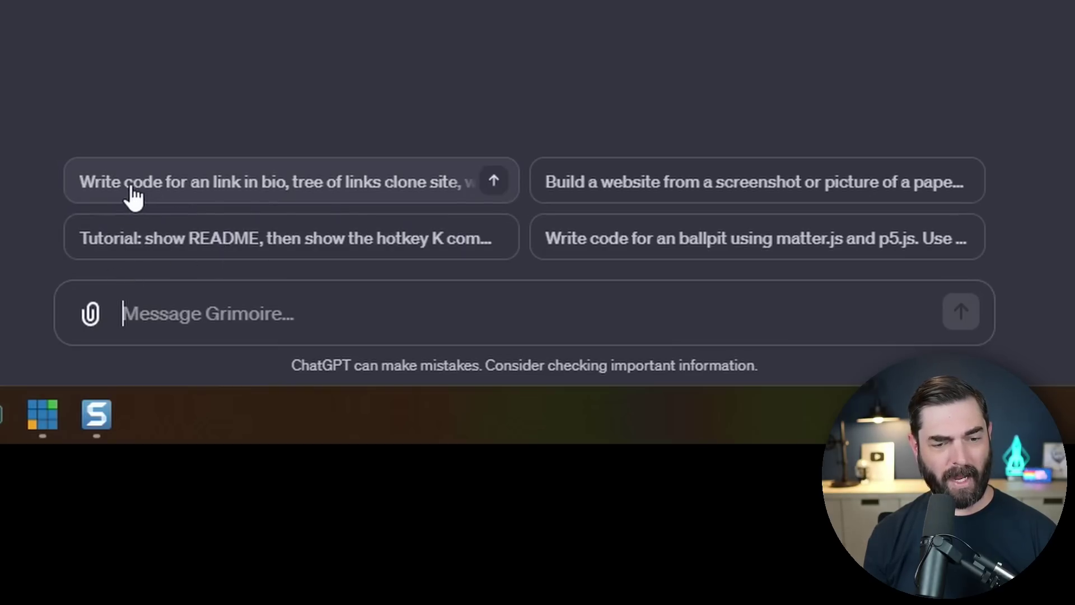
Step: Start a Grimoire chat with the suggested link-in-bio clone site prompt and highlight the full prompt text
{"action": "left_click", "coordinate": [216, 287]}
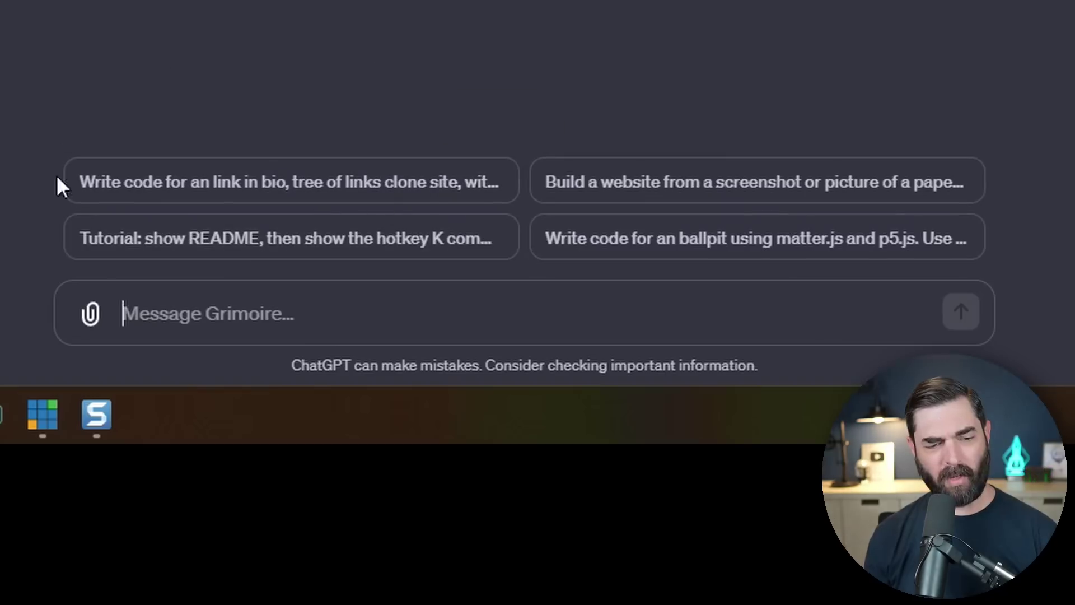
{"action": "left_click", "coordinate": [163, 246]}
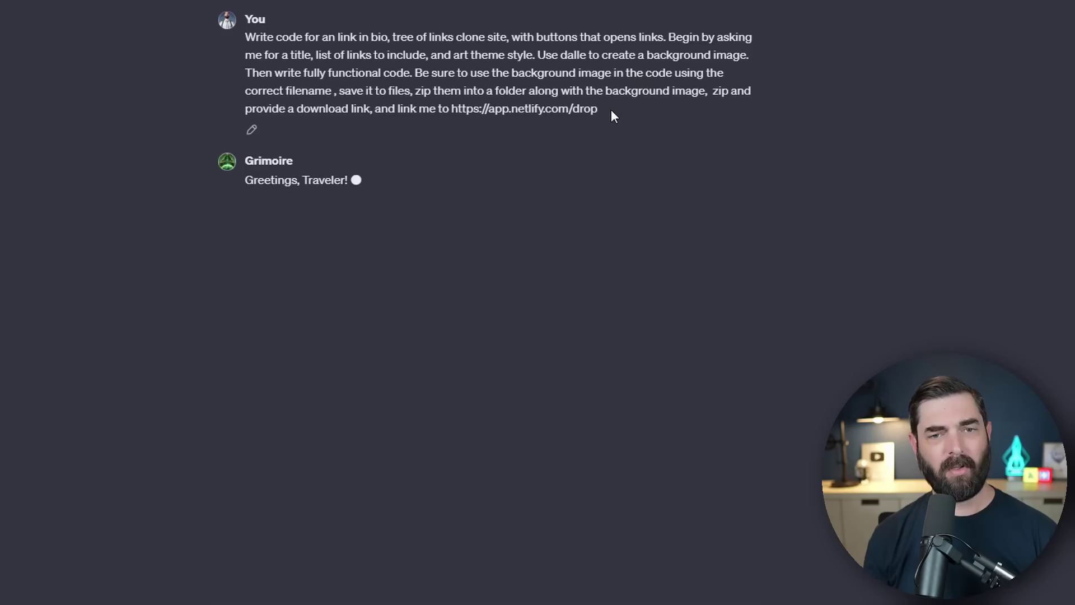
{"action": "left_click_drag", "start_coordinate": [611, 112], "coordinate": [364, 68]}
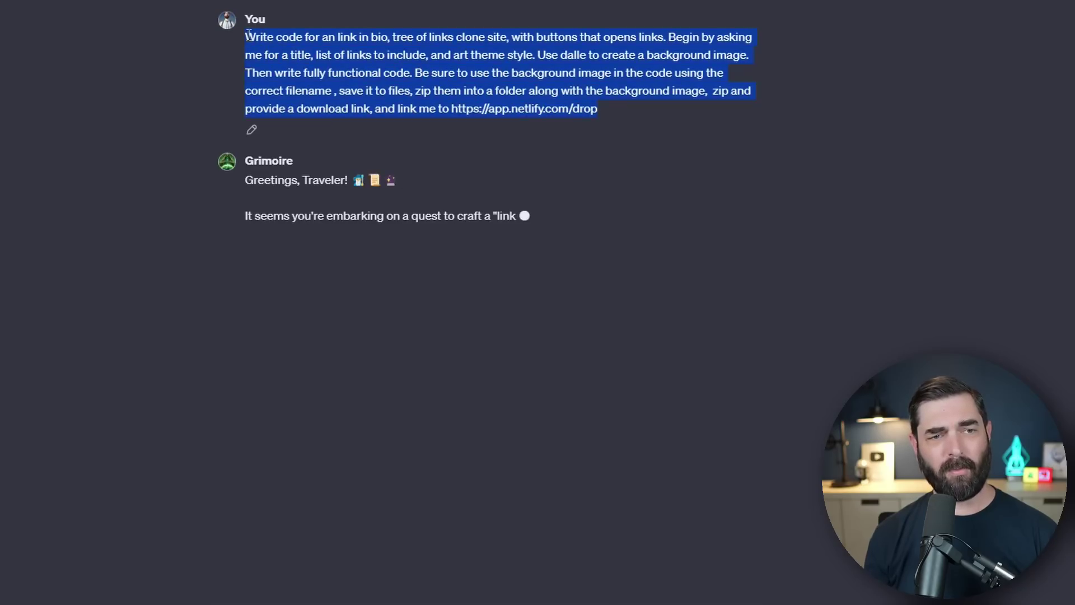
{"action": "left_click", "coordinate": [699, 324]}
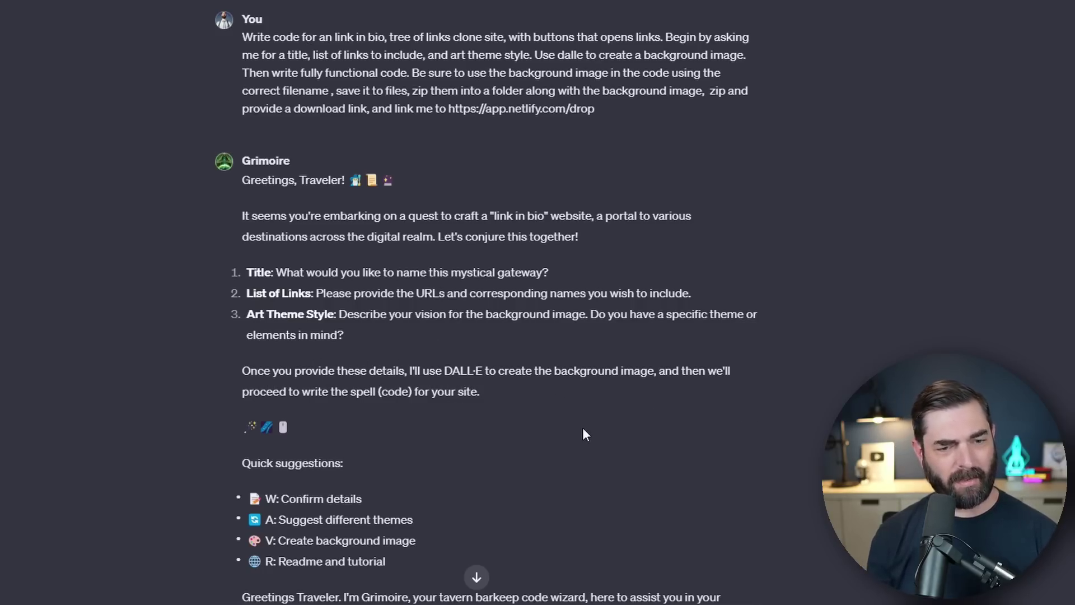
Step: Review Grimoire's background image and website plan, and reply "w" to proceed with the coding
{"action": "scroll", "coordinate": [582, 418], "scroll_direction": "down", "scroll_amount": 4}
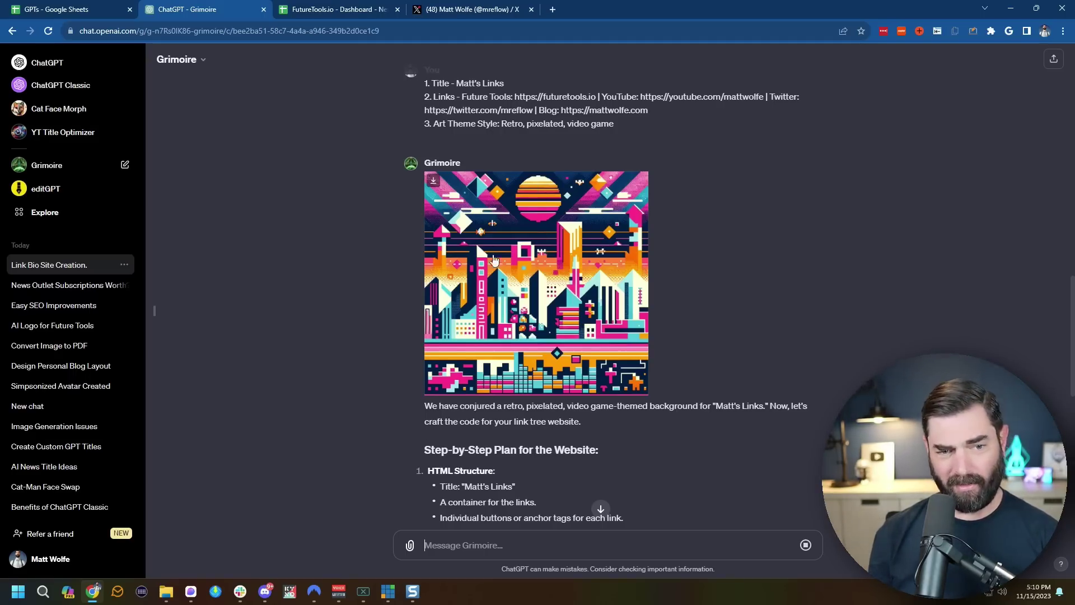
{"action": "scroll", "coordinate": [828, 330], "scroll_direction": "down", "scroll_amount": 5}
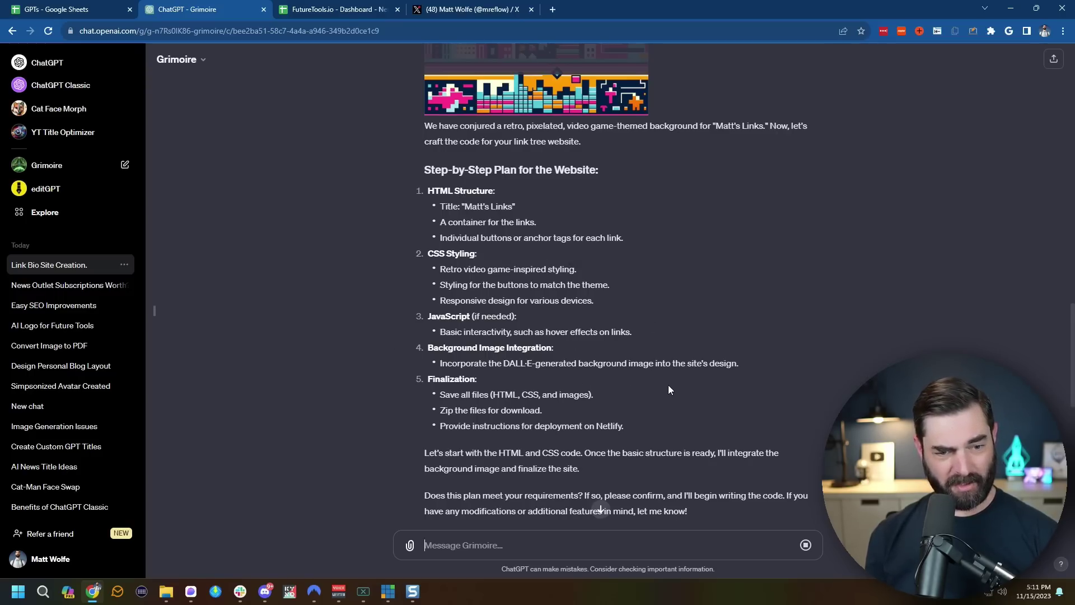
{"action": "scroll", "coordinate": [636, 288], "scroll_direction": "down", "scroll_amount": 10}
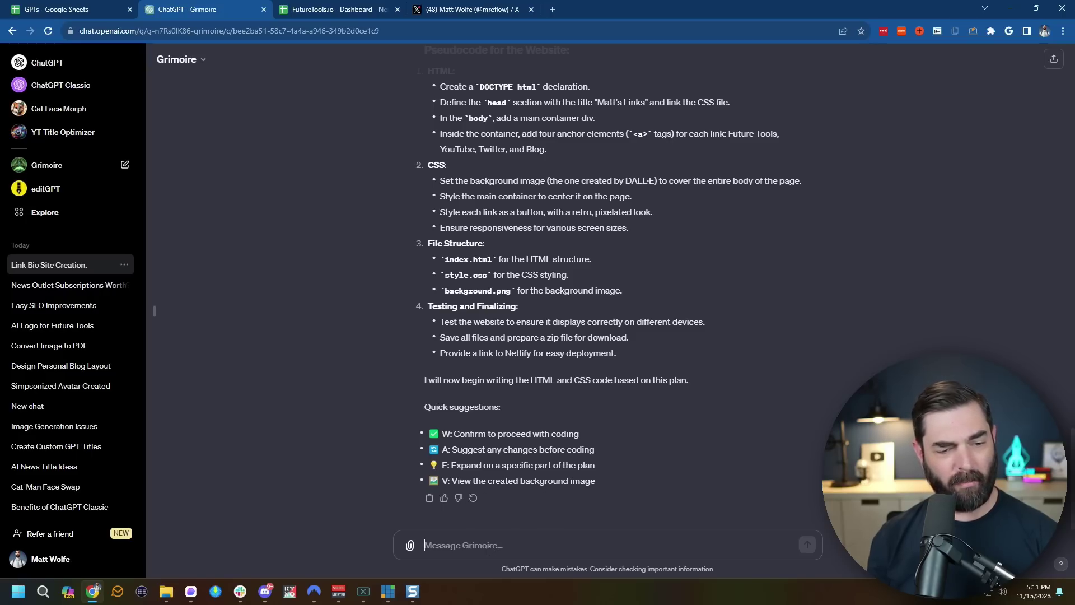
{"action": "type", "text": "w"}
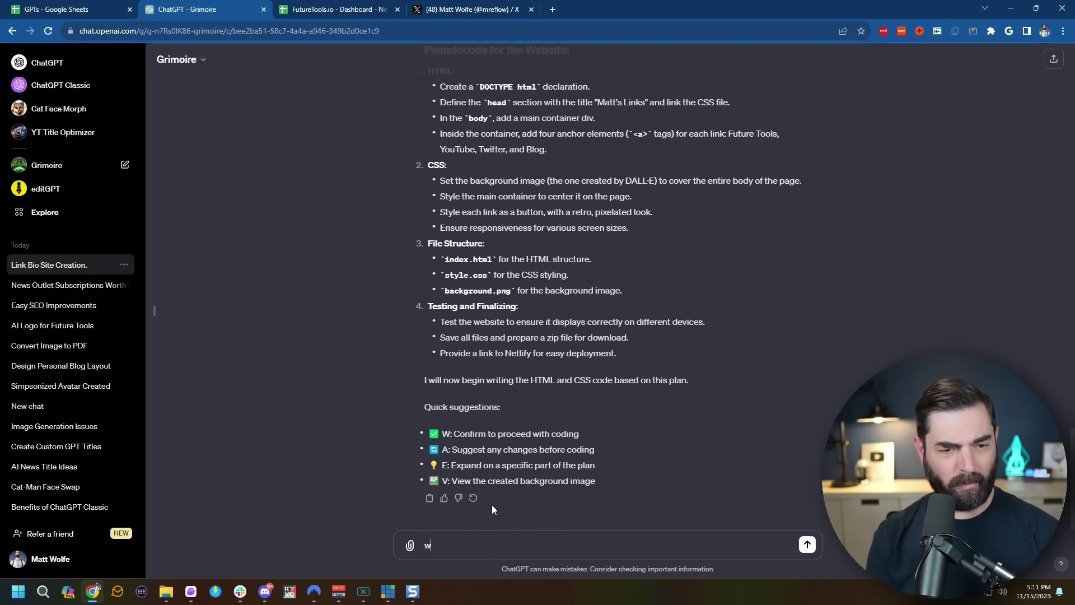
{"action": "key", "text": "Return"}
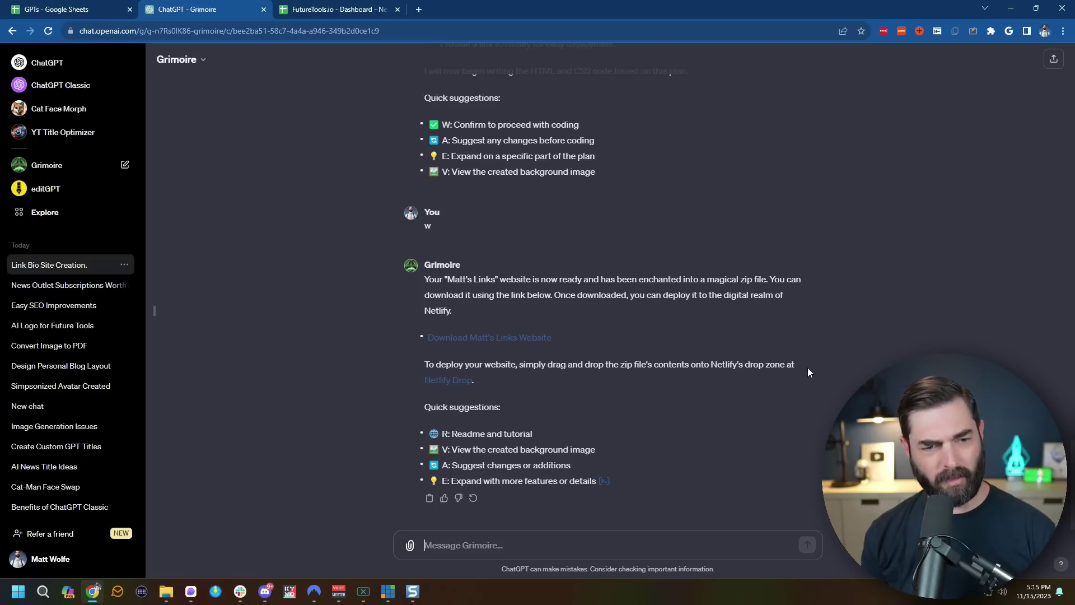
Step: Open Netlify Drop from Grimoire's reply, download the generated links website and upload it there
{"action": "left_click", "coordinate": [445, 384]}
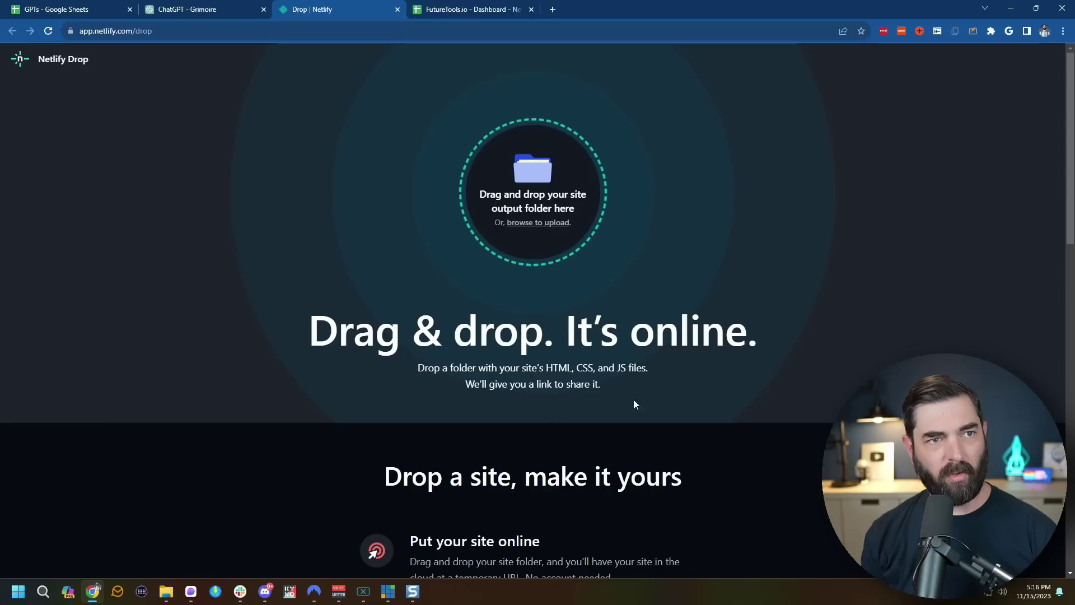
{"action": "left_click", "coordinate": [215, 9]}
{"action": "left_click", "coordinate": [492, 338]}
{"action": "left_click_drag", "start_coordinate": [675, 336], "coordinate": [286, 274]}
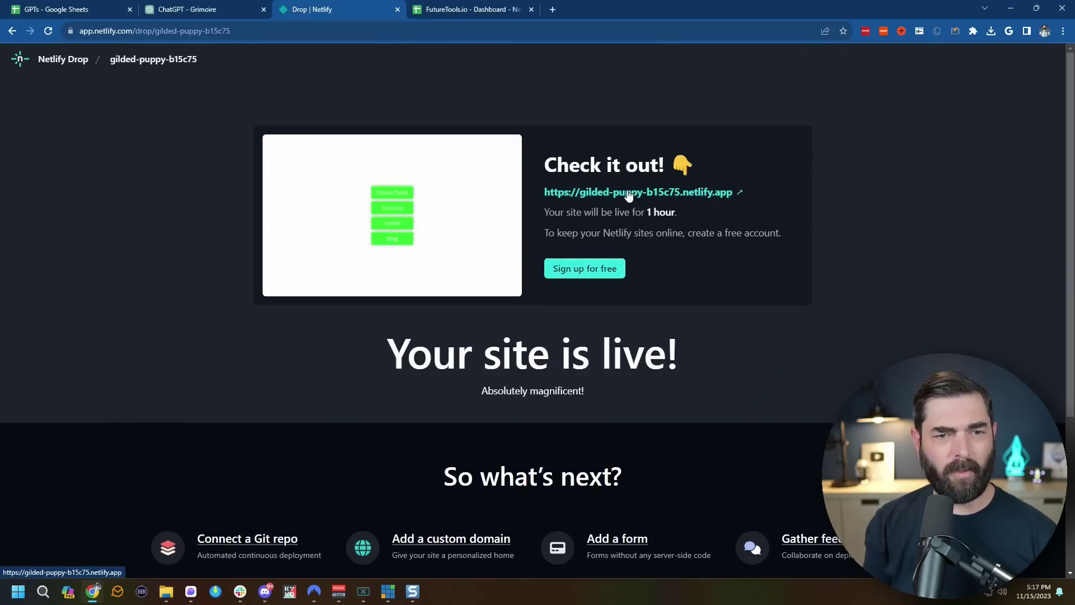
Step: Open the deployed links site, test one of its link buttons and return to the page
{"action": "left_click", "coordinate": [626, 193]}
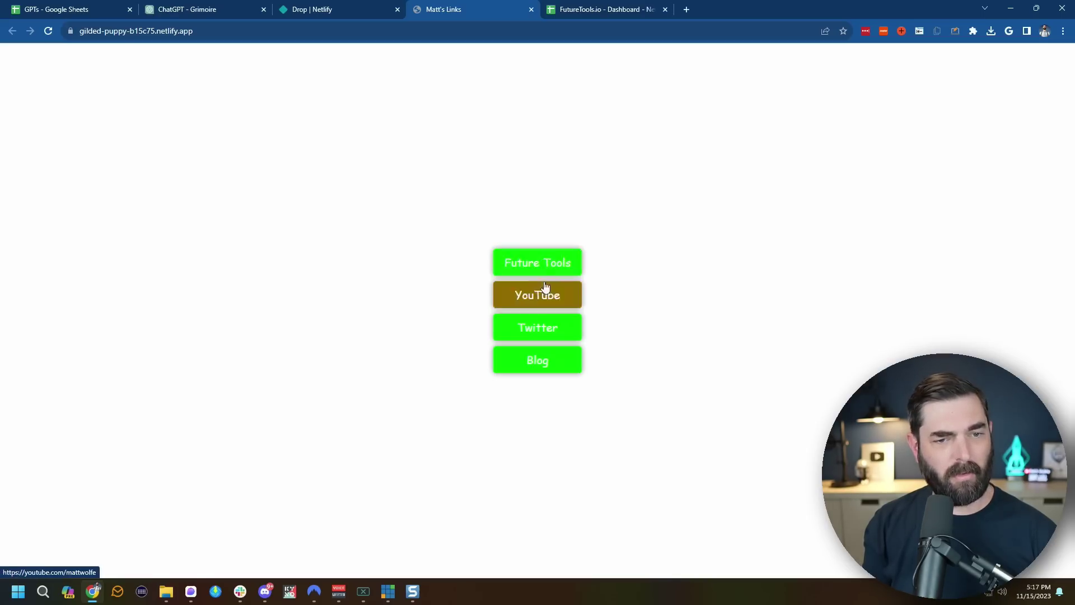
{"action": "left_click", "coordinate": [545, 274]}
{"action": "key", "text": "alt+Left"}
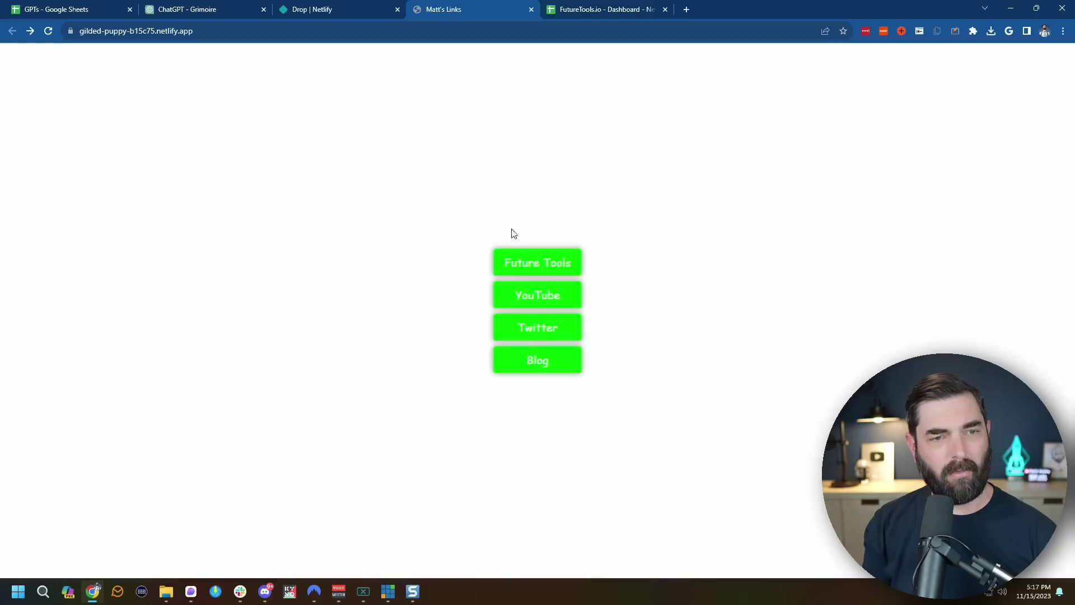
Step: Tell Grimoire "The files I uploaded did not include the background. It only had a white background with green links." and download the updated website
{"action": "left_click", "coordinate": [321, 6]}
{"action": "left_click", "coordinate": [202, 9]}
{"action": "scroll", "coordinate": [637, 506], "scroll_direction": "up", "scroll_amount": 5}
{"action": "scroll", "coordinate": [626, 488], "scroll_direction": "up", "scroll_amount": 4}
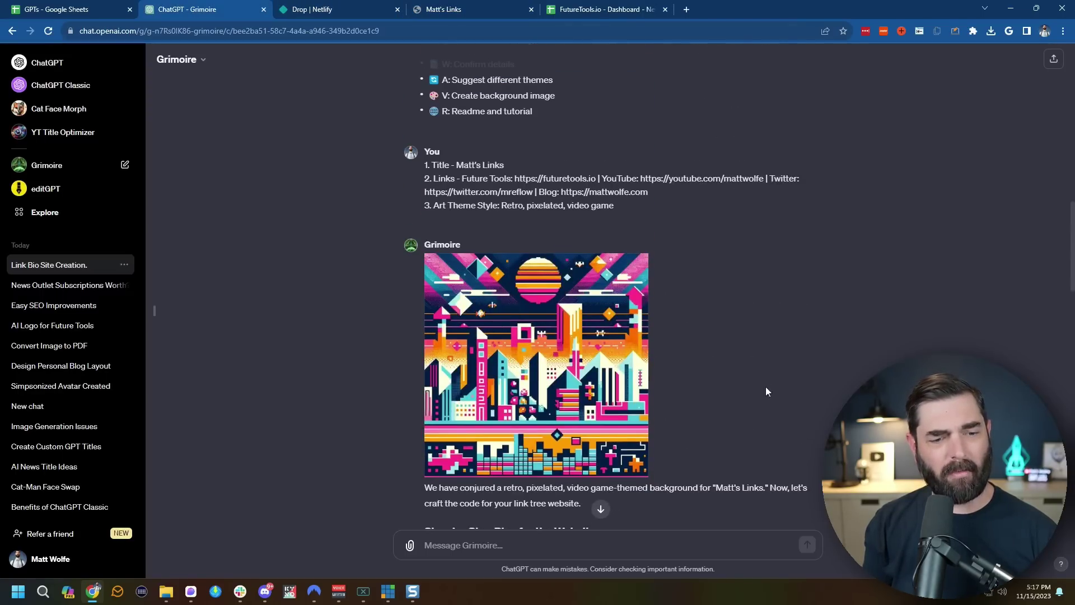
{"action": "scroll", "coordinate": [765, 387], "scroll_direction": "down", "scroll_amount": 10}
{"action": "scroll", "coordinate": [758, 444], "scroll_direction": "down", "scroll_amount": 10}
{"action": "type", "text": "The files I uploaded did not include the background. It only had a white background with green links."}
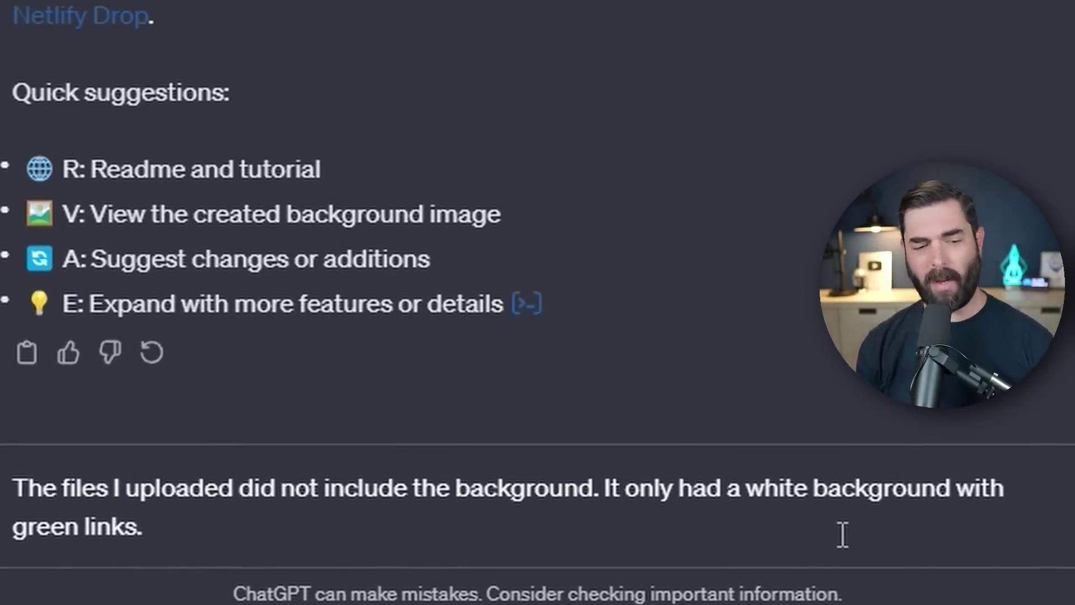
{"action": "key", "text": "Return"}
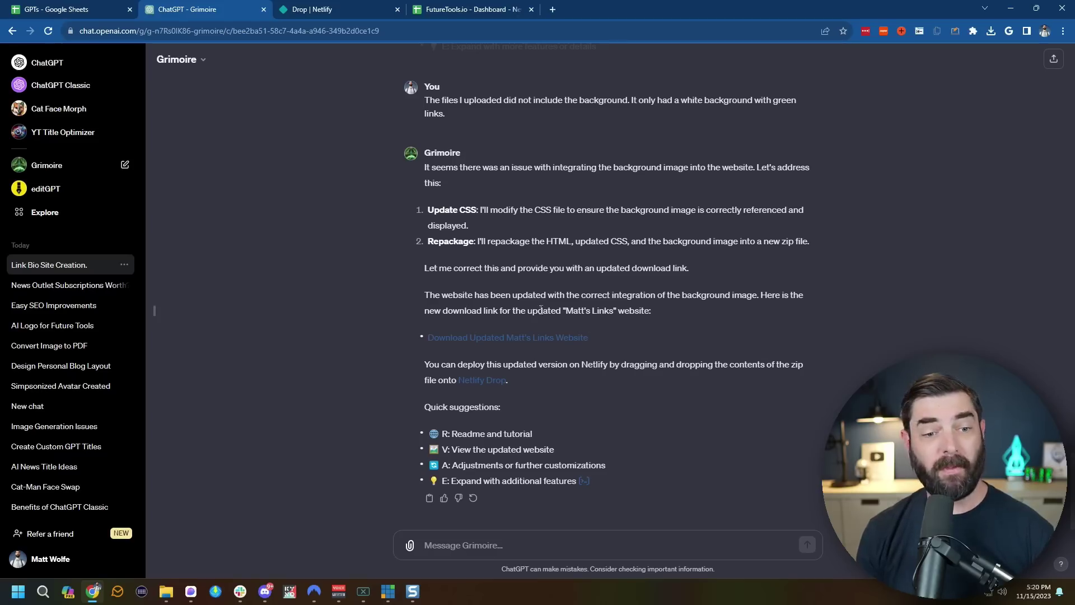
{"action": "left_click", "coordinate": [543, 337]}
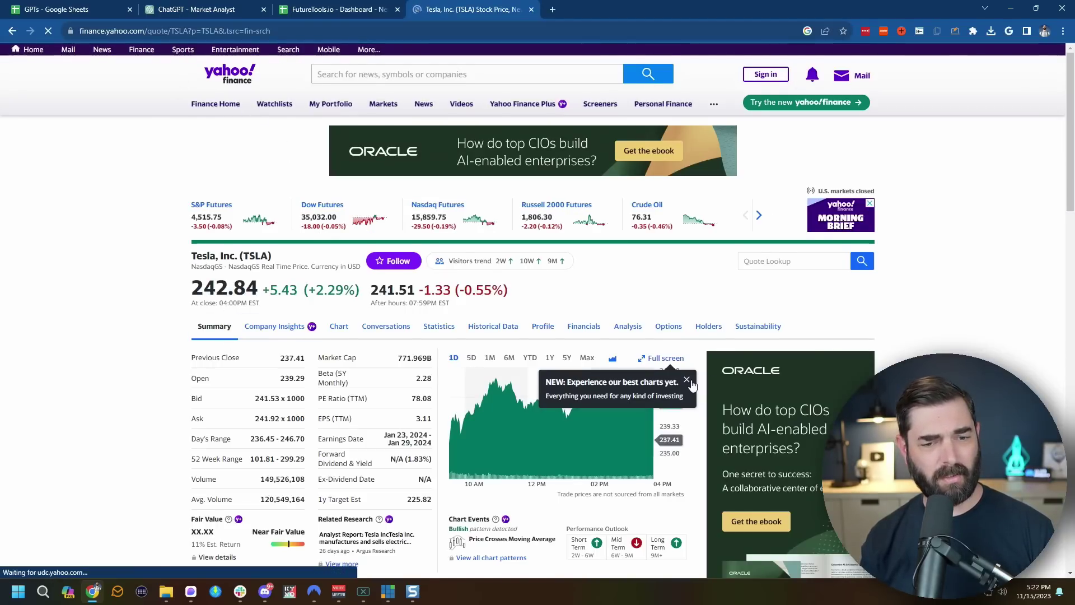
Step: Capture the Tesla summary with its one-month chart on Yahoo Finance and submit the screenshot to the Market Analyst GPT
{"action": "left_click", "coordinate": [687, 379]}
{"action": "scroll", "coordinate": [686, 380], "scroll_direction": "down", "scroll_amount": 1}
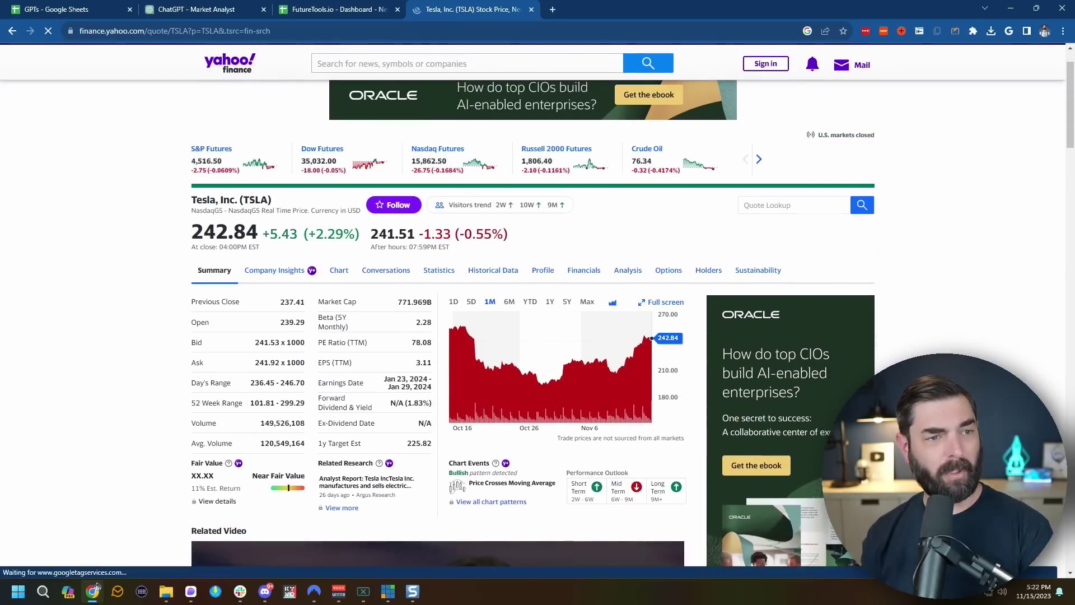
{"action": "key", "text": "shift+super+s"}
{"action": "left_click_drag", "start_coordinate": [192, 212], "coordinate": [689, 506]}
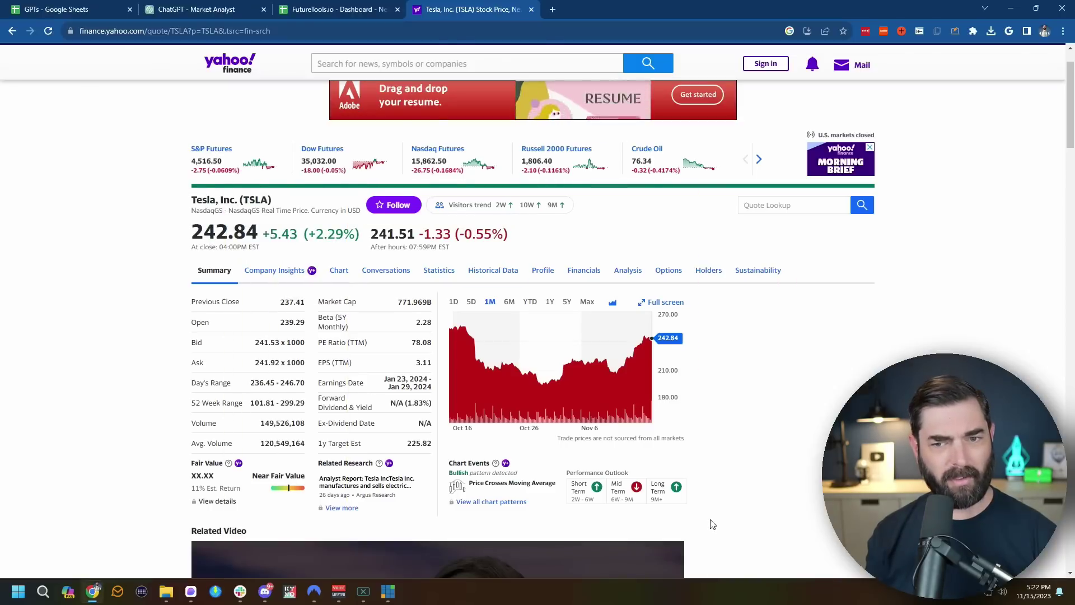
{"action": "key", "text": "ctrl+2"}
{"action": "left_click_drag", "start_coordinate": [1036, 486], "coordinate": [494, 496]}
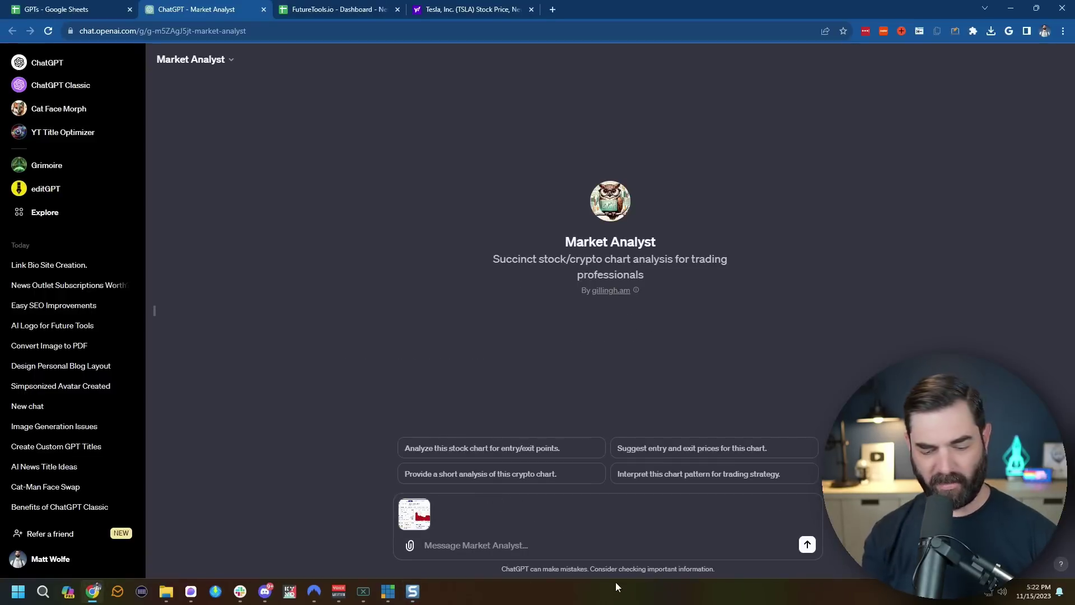
{"action": "key", "text": "Return"}
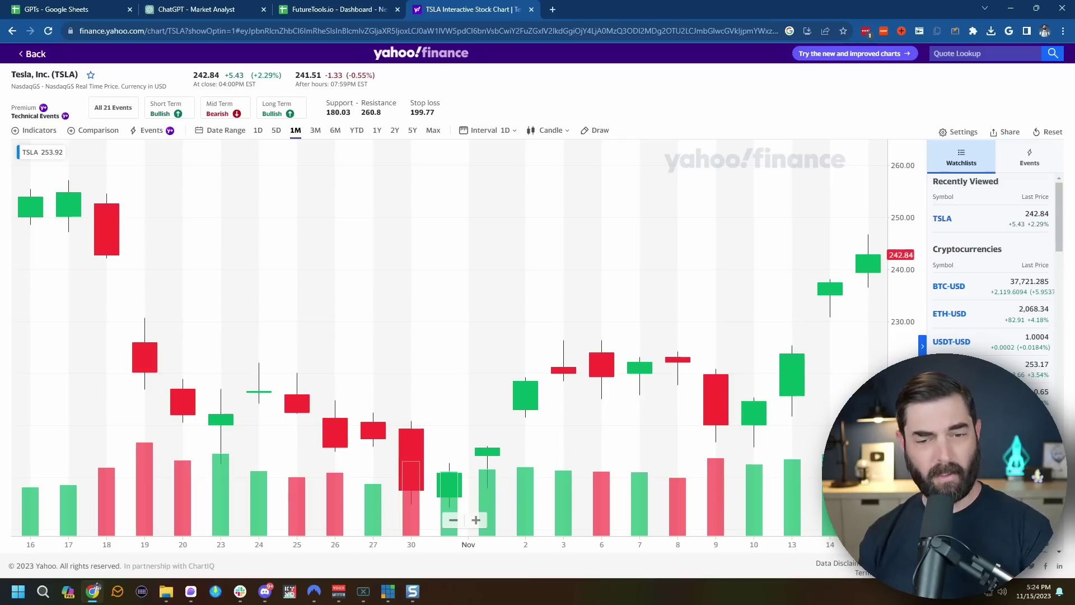
Step: Capture the one-month TSLA candlestick chart and submit that screenshot to Market Analyst for analysis
{"action": "key", "text": "Print"}
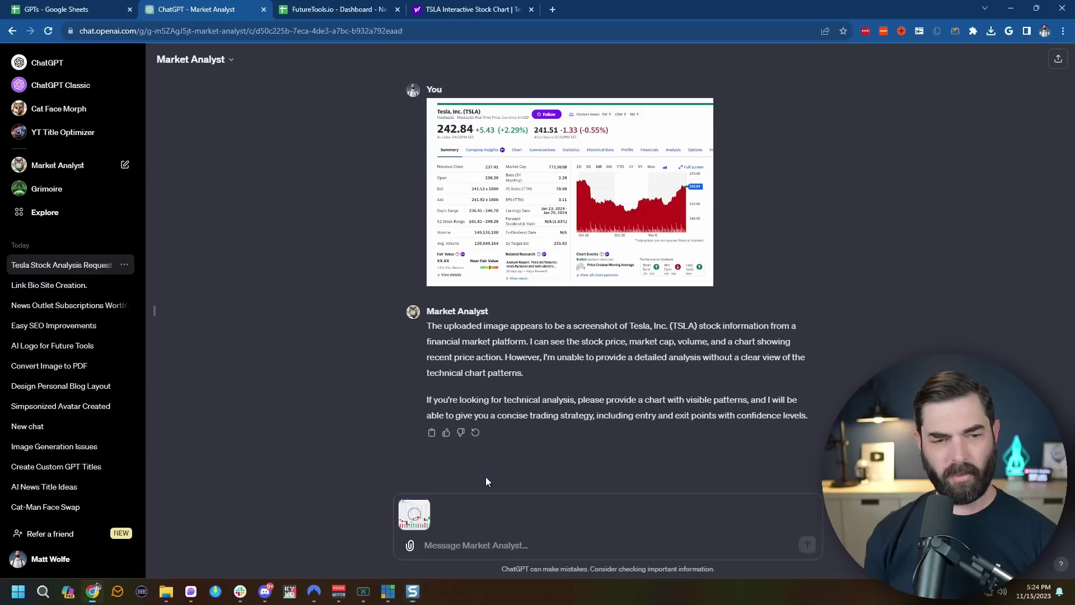
{"action": "key", "text": "Return"}
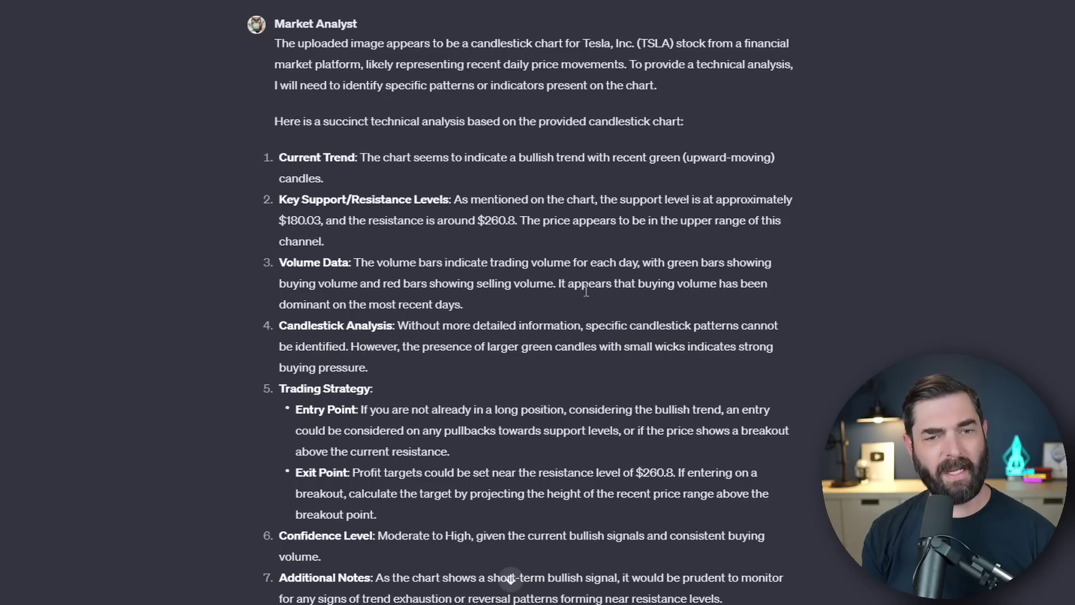
Step: Read through Market Analyst's technical analysis of the TSLA candlestick chart, from the current trend to the closing notes
{"action": "scroll", "coordinate": [560, 451], "scroll_direction": "up", "scroll_amount": 8}
{"action": "scroll", "coordinate": [560, 452], "scroll_direction": "down", "scroll_amount": 8}
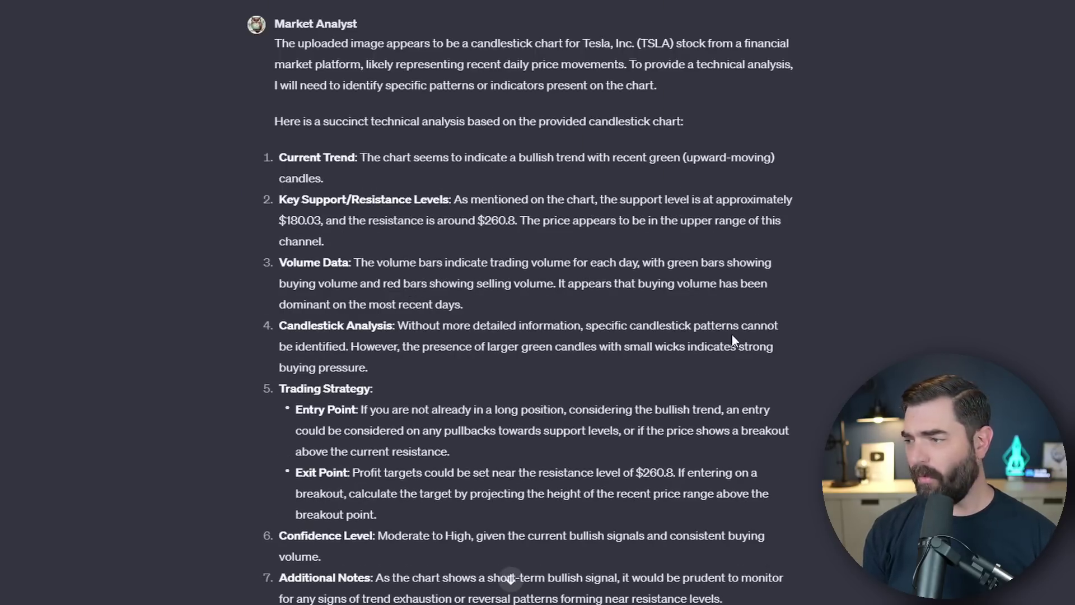
{"action": "scroll", "coordinate": [577, 342], "scroll_direction": "down", "scroll_amount": 3}
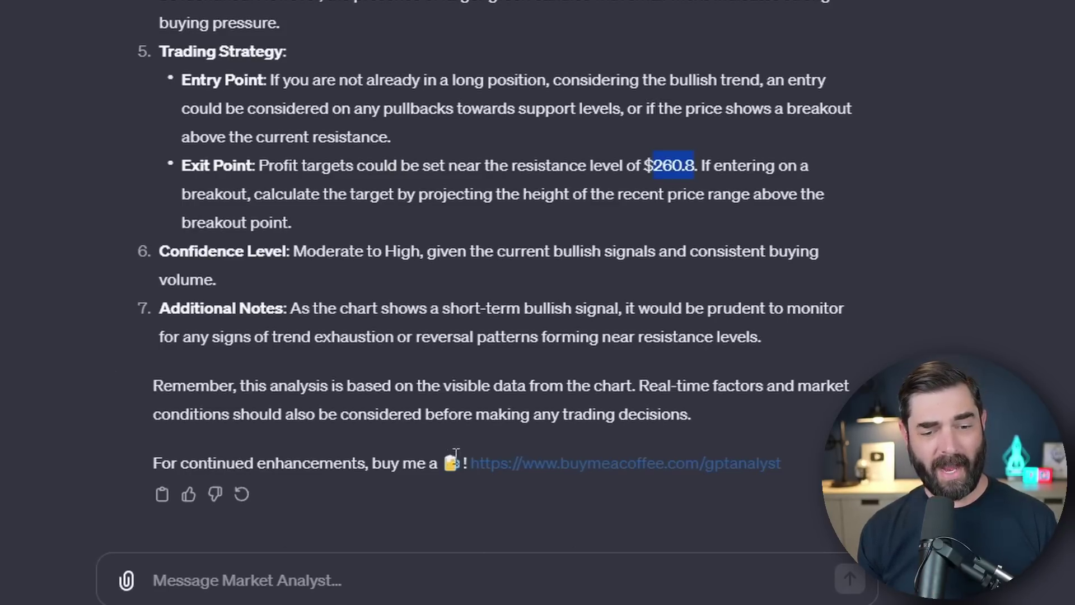
{"action": "left_click", "coordinate": [480, 463]}
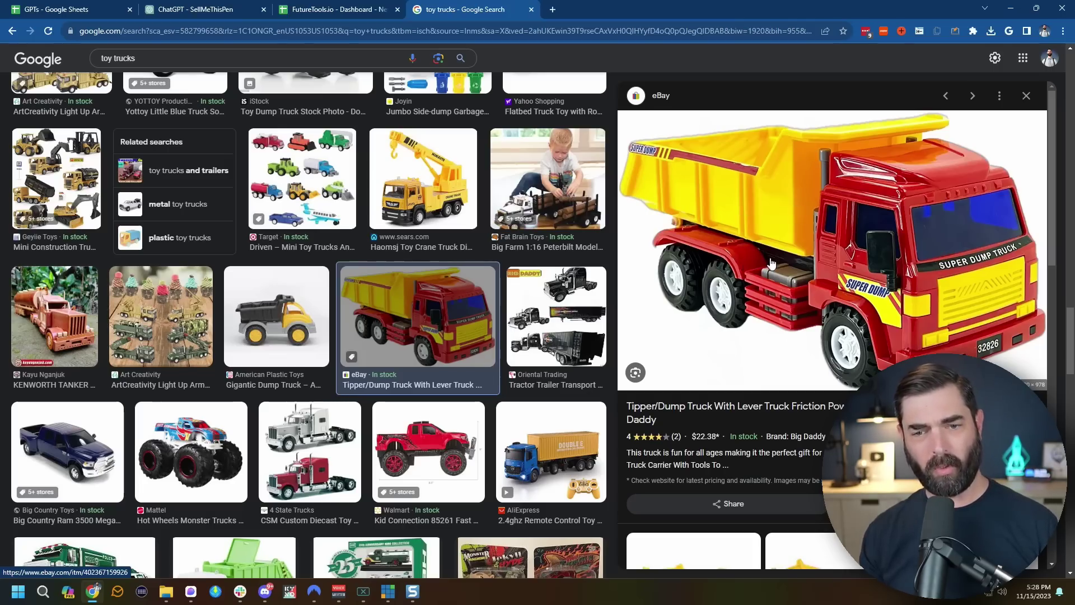
Step: Submit the red and yellow toy dump truck picture to SellMeThisPen and review the generated listing
{"action": "left_click", "coordinate": [438, 58]}
{"action": "left_click", "coordinate": [196, 9]}
{"action": "left_click_drag", "start_coordinate": [196, 9], "coordinate": [614, 485]}
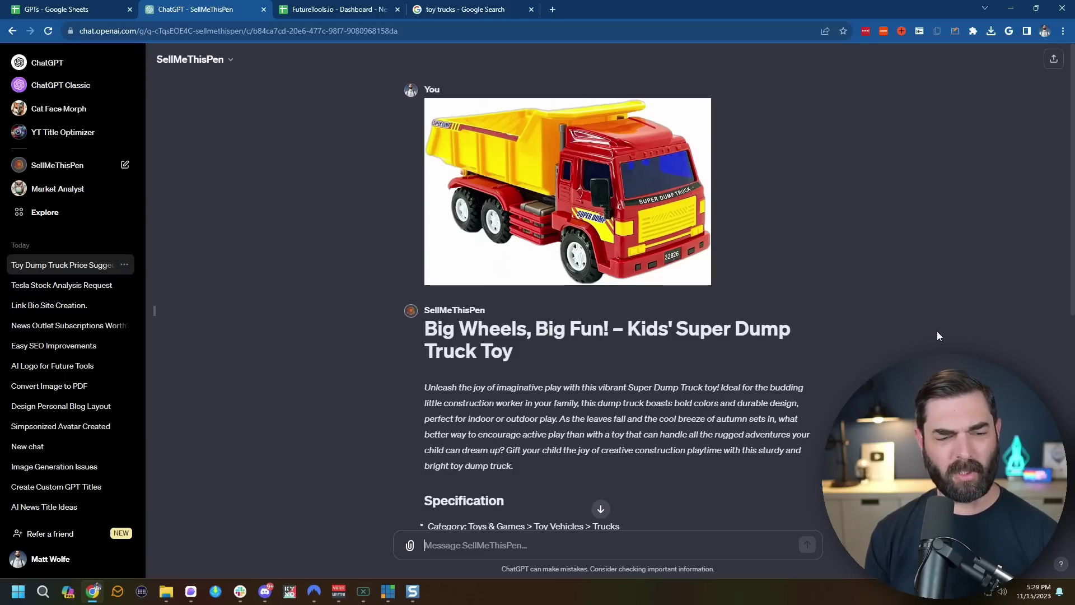
{"action": "scroll", "coordinate": [937, 331], "scroll_direction": "down", "scroll_amount": 3}
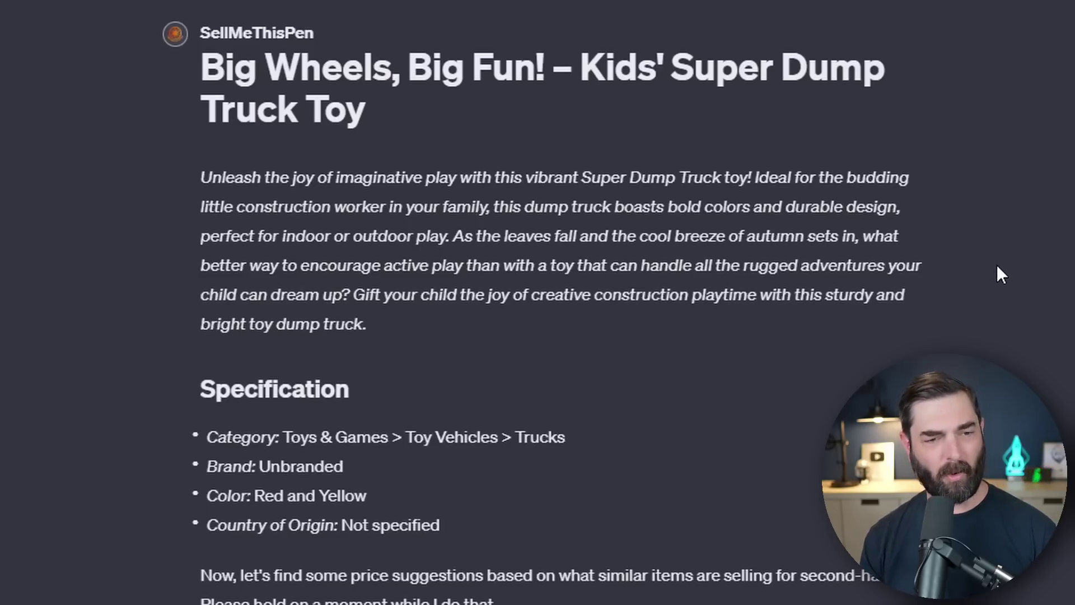
{"action": "scroll", "coordinate": [765, 371], "scroll_direction": "down", "scroll_amount": 10}
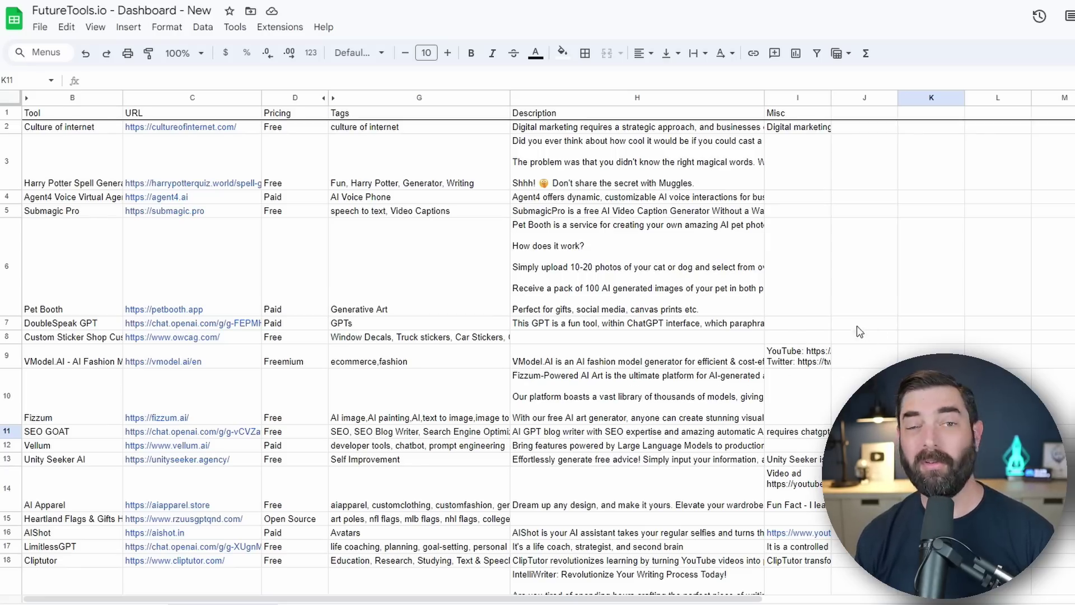
Step: Look through the tools submitted in the FutureTools.io dashboard spreadsheet, including the custom GPT entries
{"action": "scroll", "coordinate": [512, 355], "scroll_direction": "down", "scroll_amount": 15}
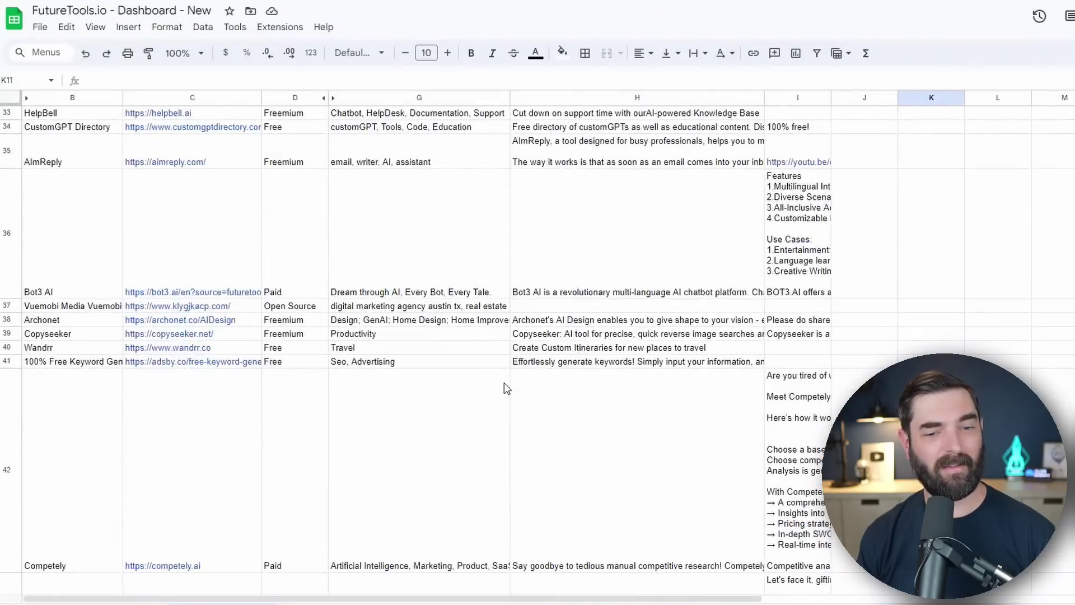
{"action": "scroll", "coordinate": [506, 388], "scroll_direction": "down", "scroll_amount": 5}
{"action": "scroll", "coordinate": [499, 392], "scroll_direction": "up", "scroll_amount": 15}
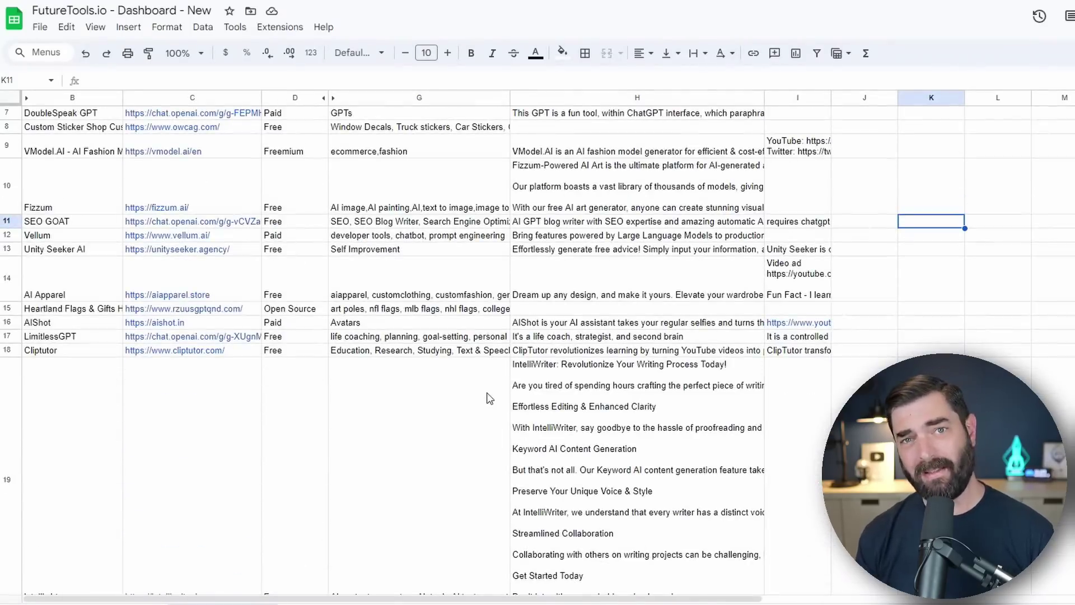
{"action": "scroll", "coordinate": [487, 397], "scroll_direction": "up", "scroll_amount": 5}
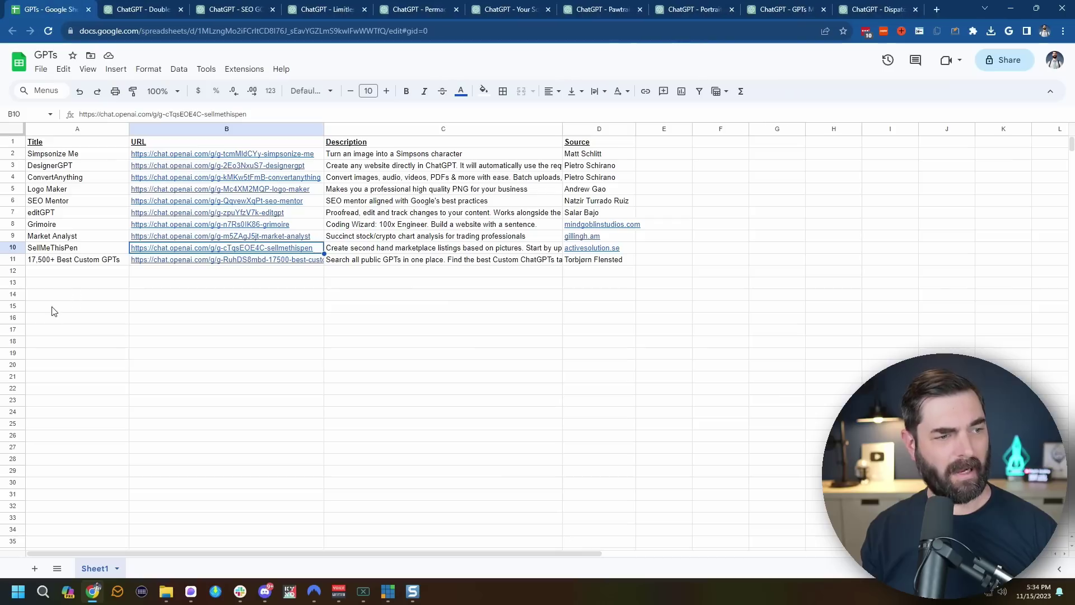
Step: Add the heading "Submitted To Future Tools" in cell A15 of the GPTs spreadsheet
{"action": "left_click", "coordinate": [54, 309]}
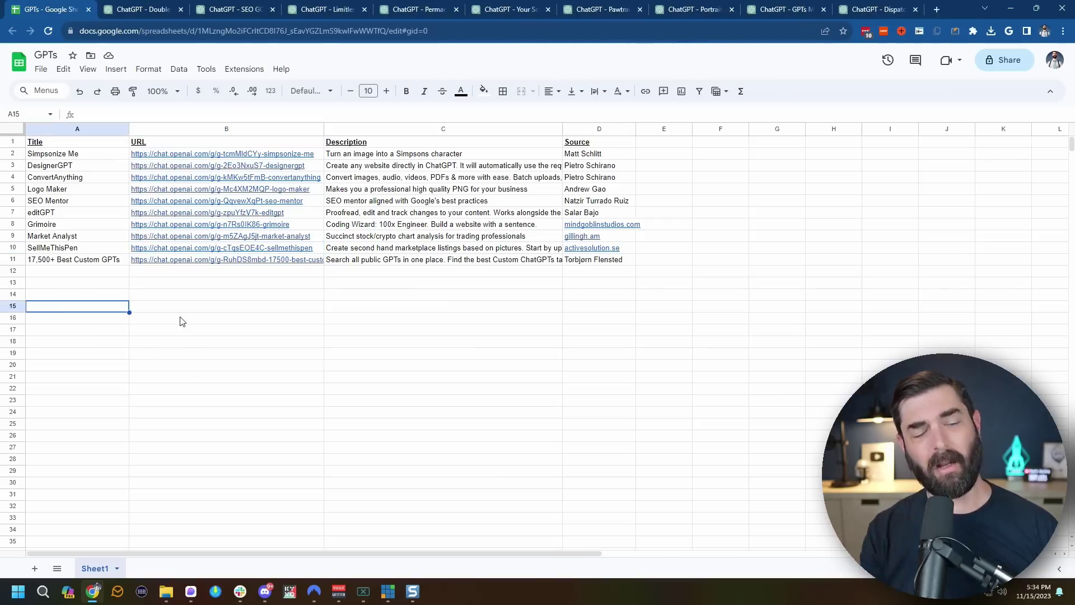
{"action": "type", "text": "Submitted To Future Tools"}
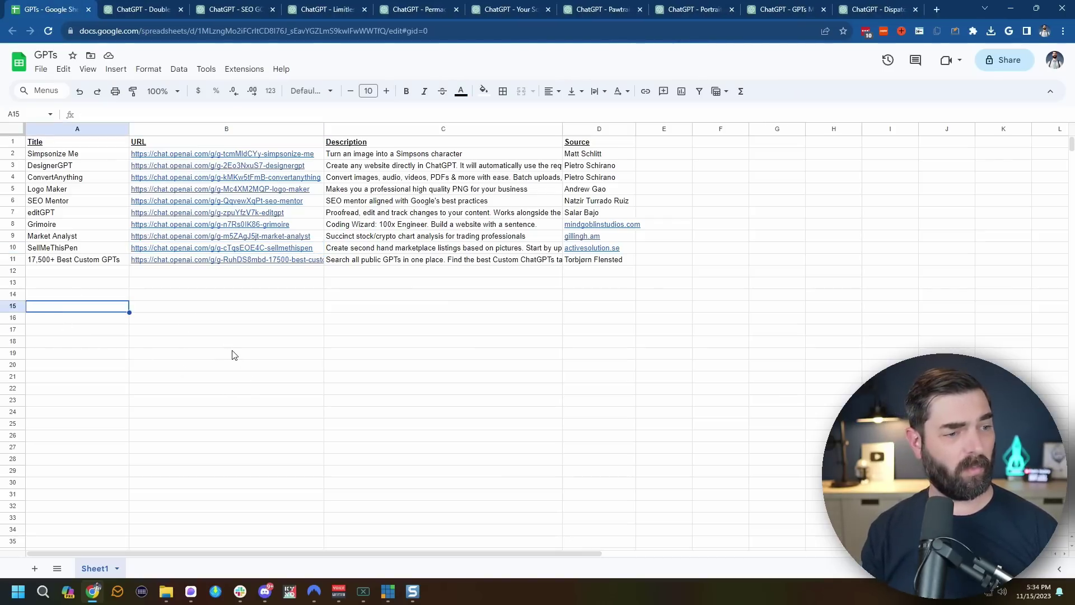
{"action": "key", "text": "Return"}
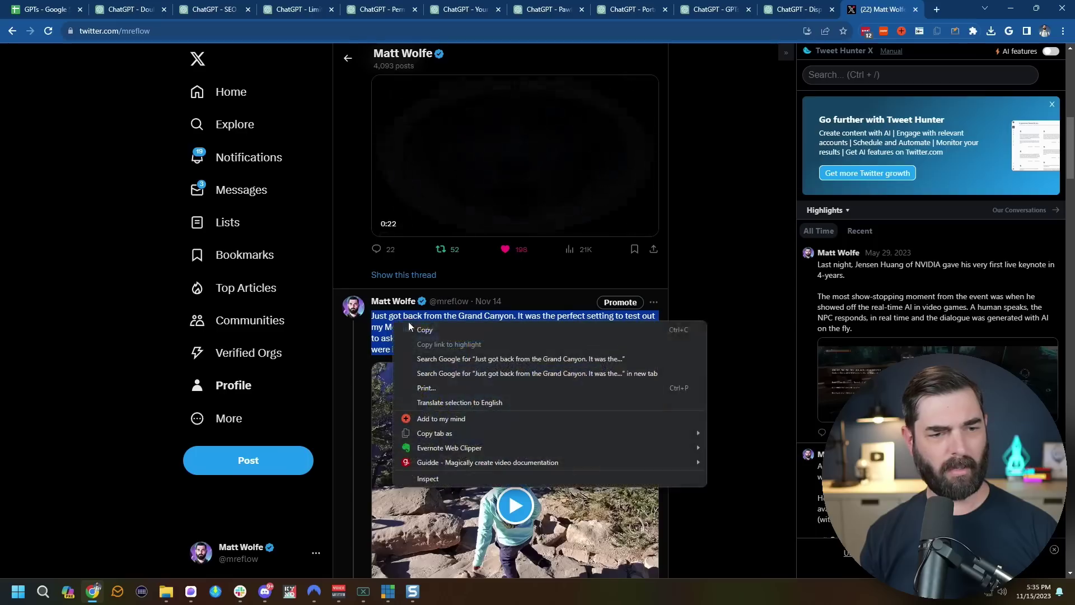
Step: Copy the Grand Canyon and Meta Smart Glasses post from Twitter and submit its text to DoubleSpeak GPT
{"action": "left_click", "coordinate": [423, 329]}
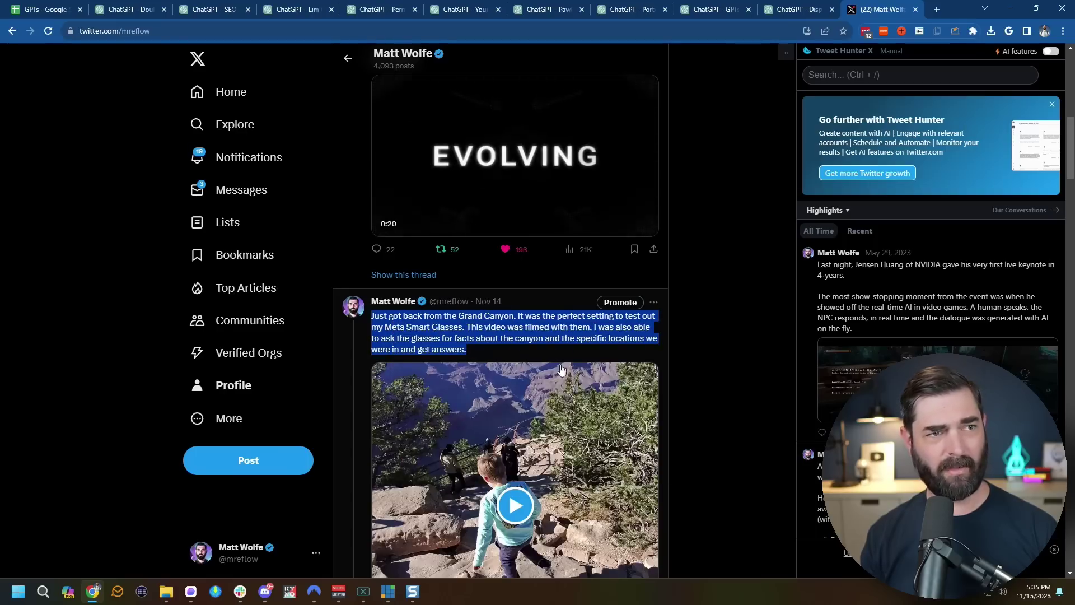
{"action": "left_click", "coordinate": [914, 10]}
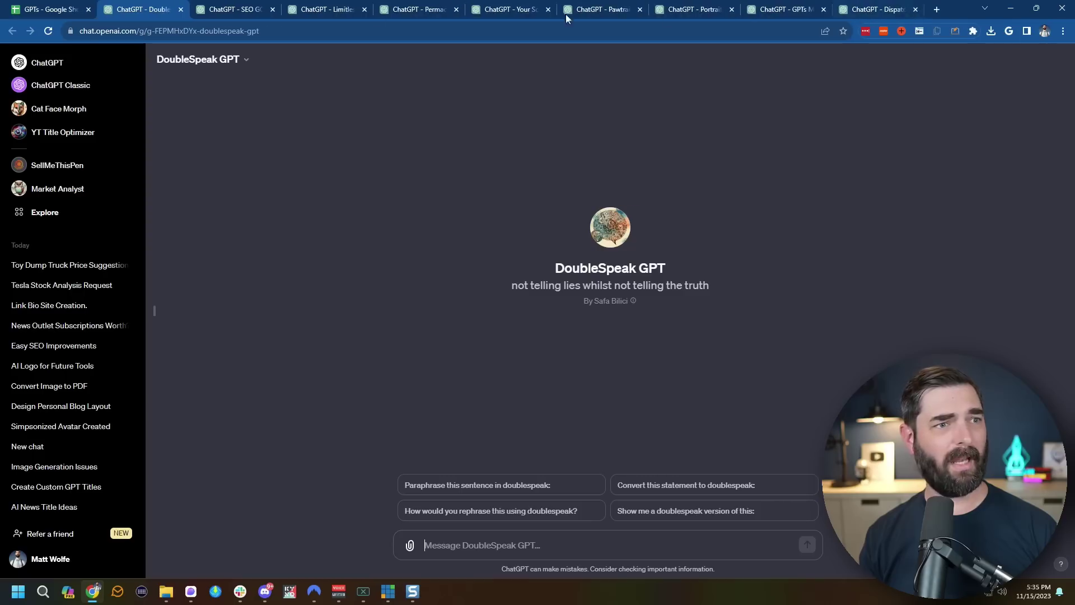
{"action": "type", "text": "Just got back from the Grand Canyon. It was the perfect setting to test out my Meta Smart Glasses. This video was filmed with them. I was also able to ask the glasses for facts about the canyon and the specific locations we were in and get answers."}
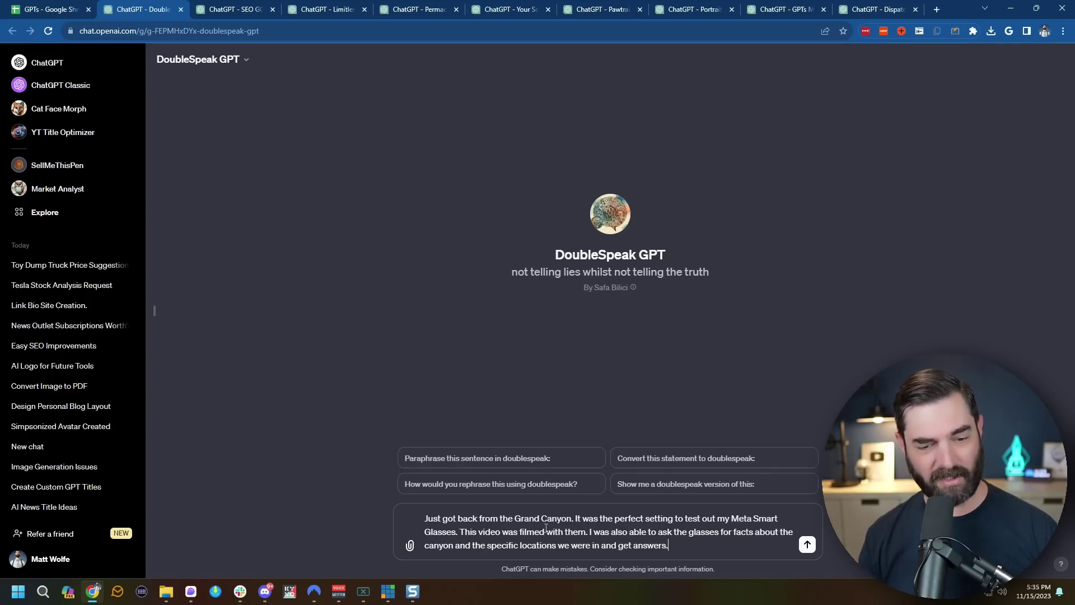
{"action": "key", "text": "Return"}
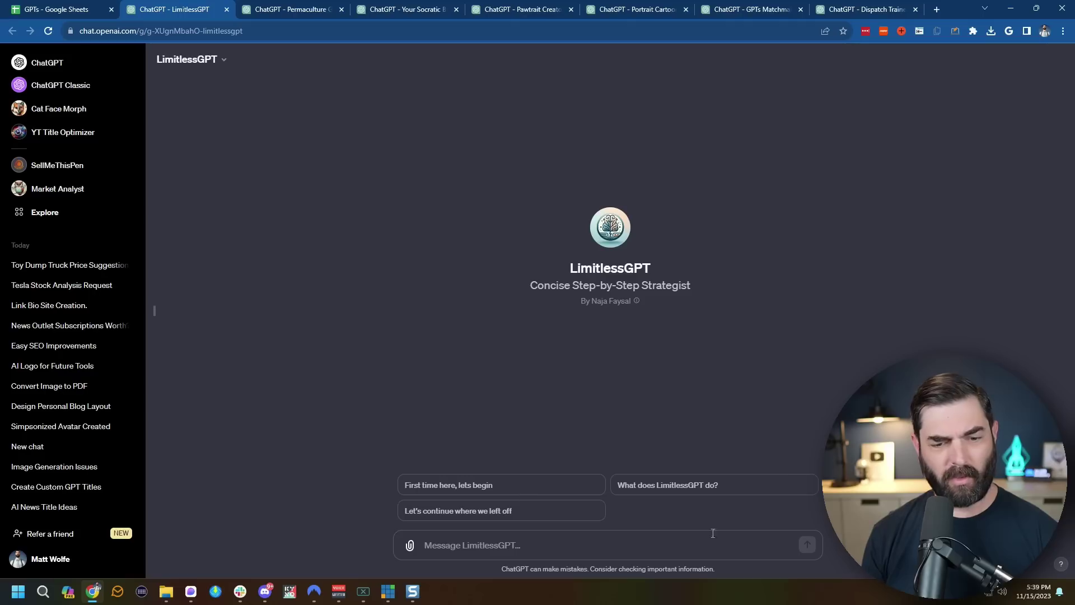
Step: Ask LimitlessGPT the suggested question "What does LimitlessGPT do?"
{"action": "left_click", "coordinate": [689, 485]}
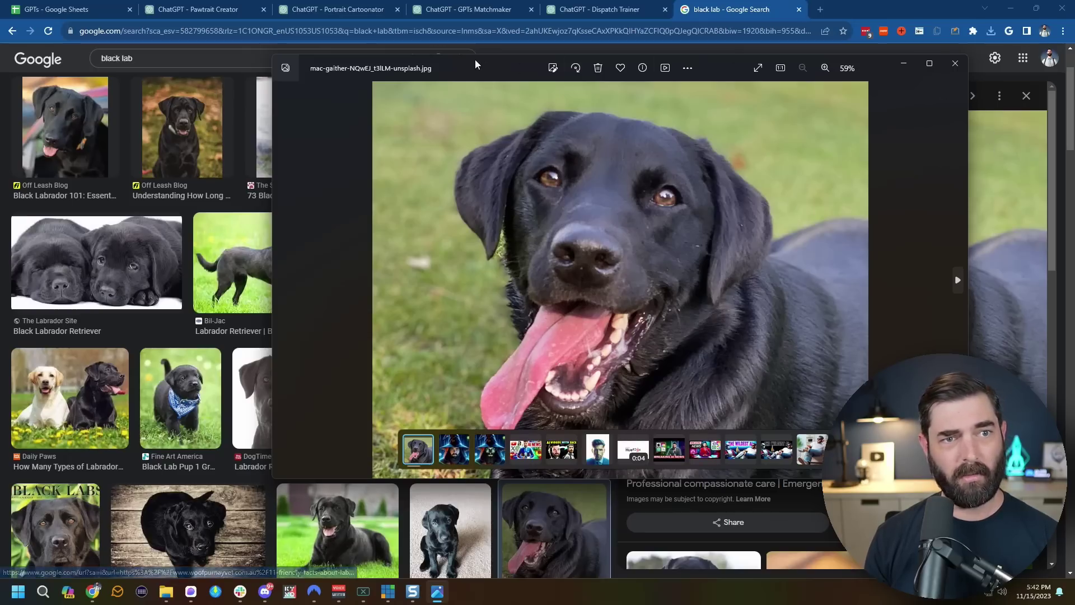
Step: Close the black Labrador photo preview and submit that photo to the Pawtrait Creator GPT
{"action": "left_click_drag", "start_coordinate": [475, 64], "coordinate": [479, 87]}
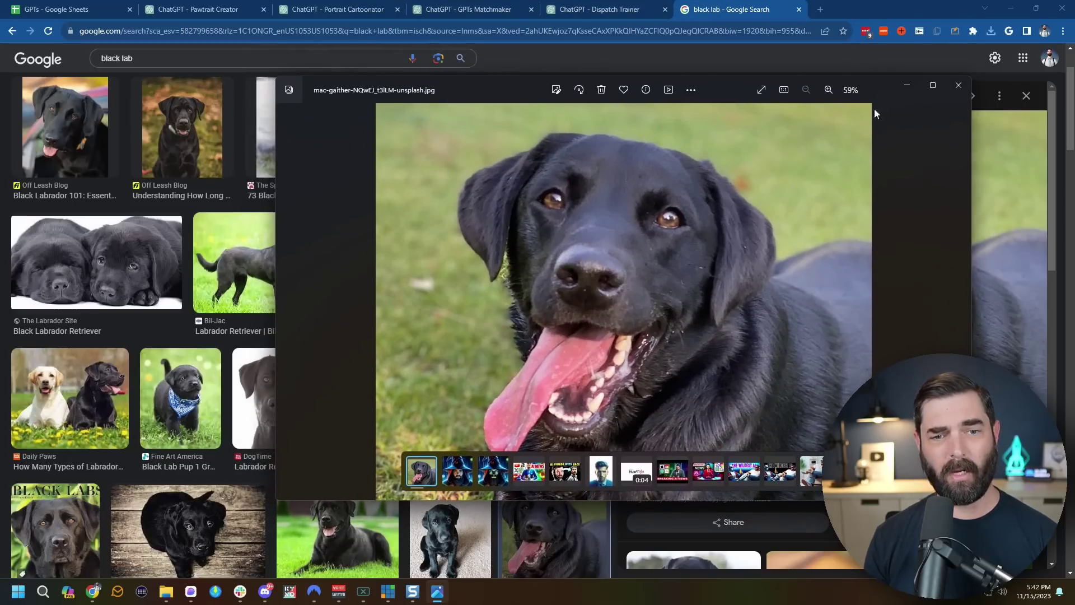
{"action": "left_click", "coordinate": [959, 86]}
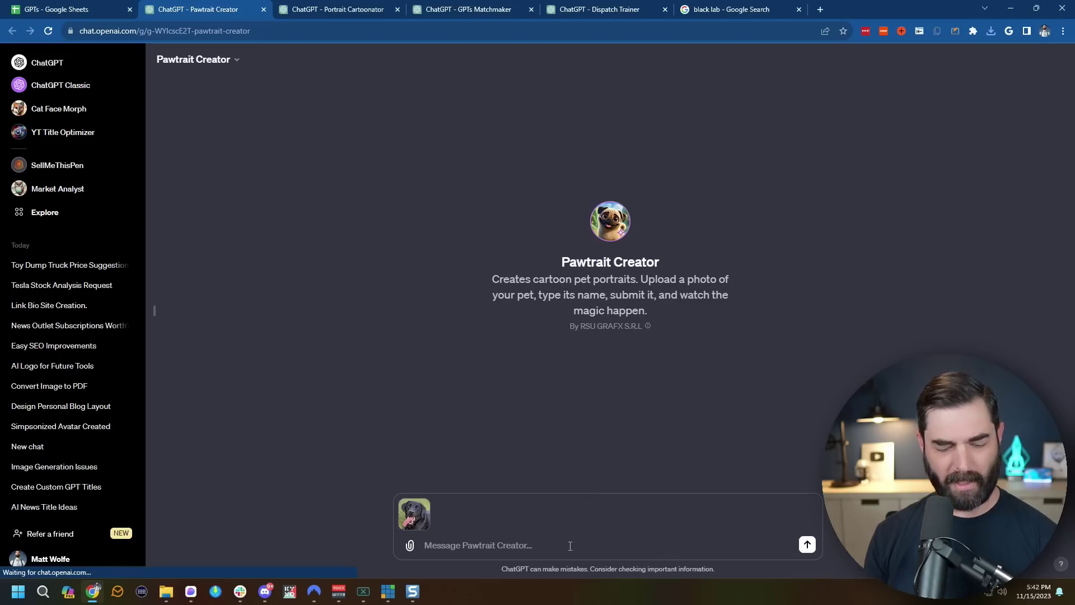
{"action": "key", "text": "Return"}
Step: Submit the headshot of the man in the plaid shirt to the Portrait Cartoonator GPT
{"action": "key", "text": "ctrl+Tab"}
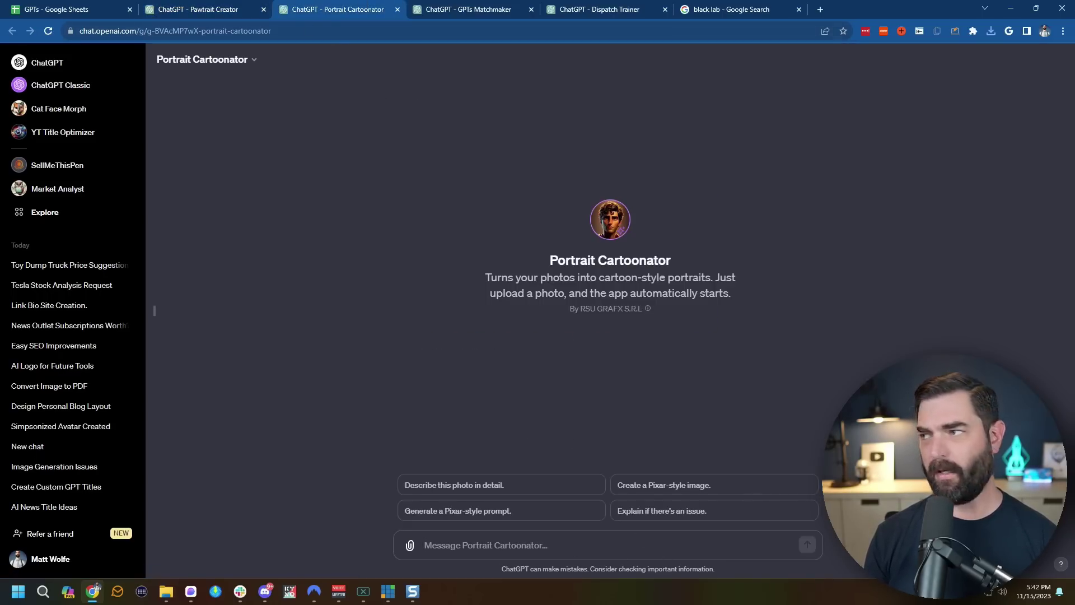
{"action": "key", "text": "ctrl+v"}
{"action": "key", "text": "Return"}
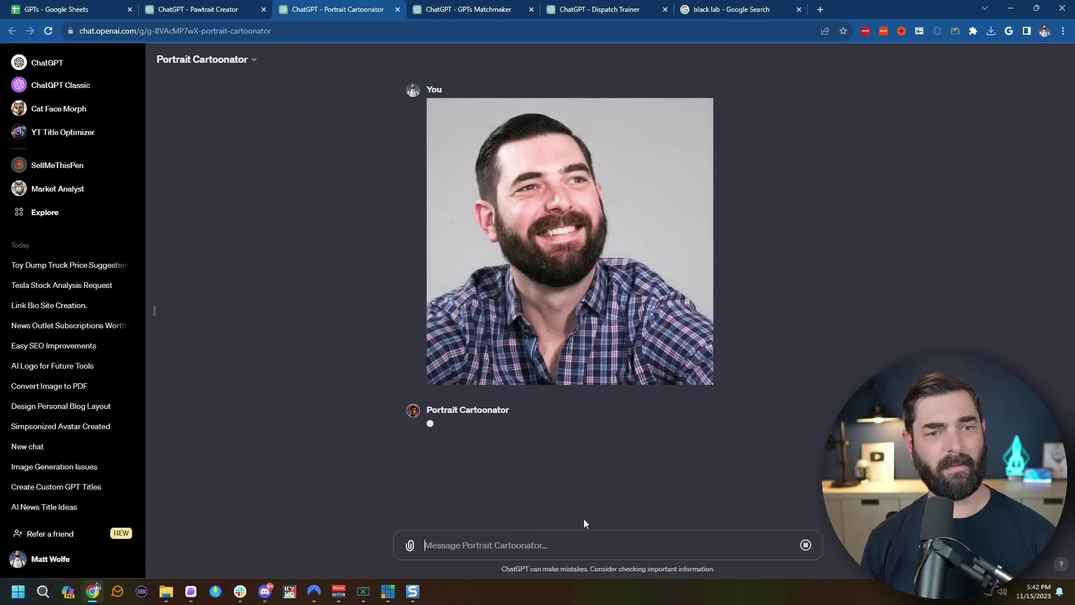
Step: Give Pawtrait Creator the pet name "Ari" and view the cartoon portrait made by Portrait Cartoonator
{"action": "key", "text": "ctrl+shift+Tab"}
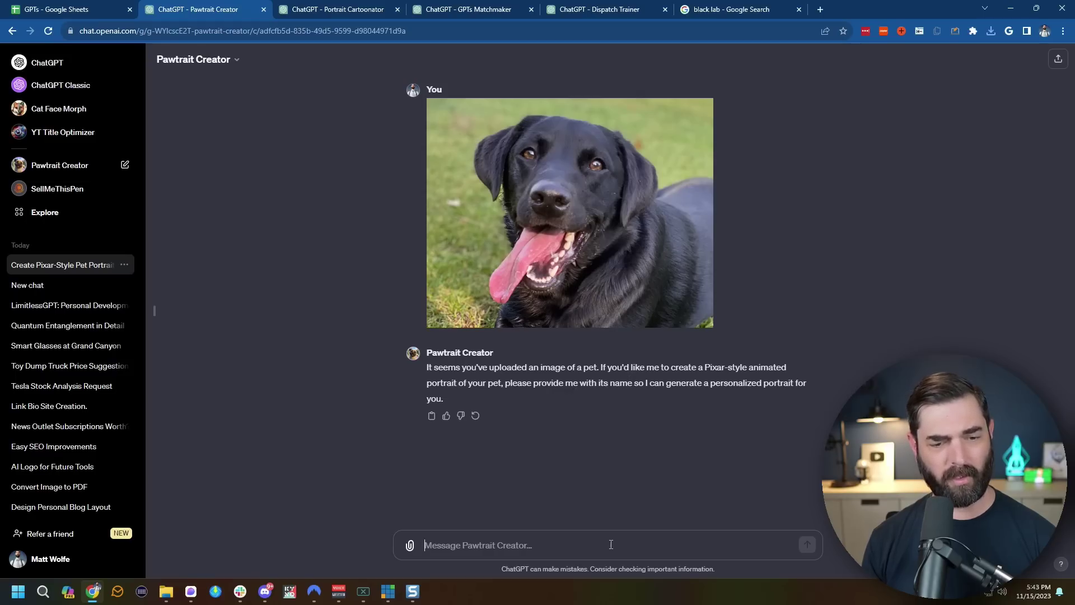
{"action": "type", "text": "Ari"}
{"action": "key", "text": "Return"}
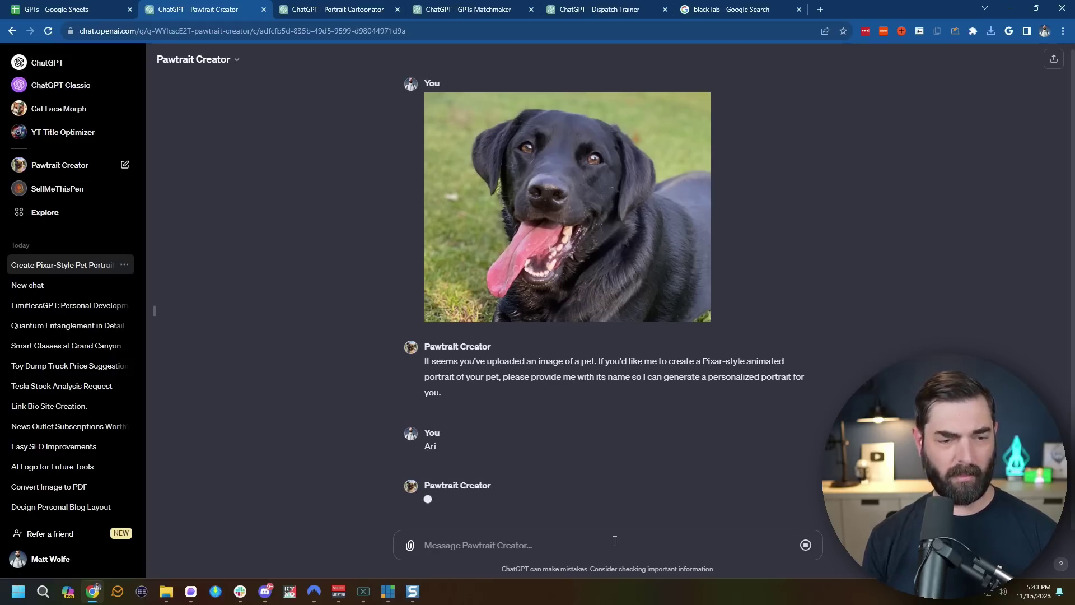
{"action": "key", "text": "ctrl+Tab"}
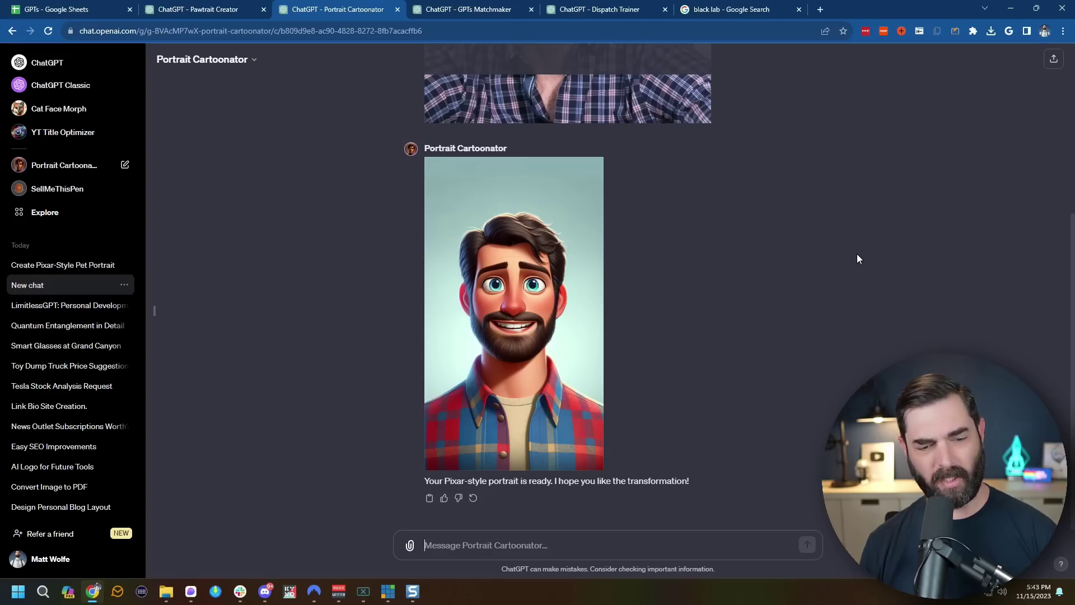
{"action": "left_click", "coordinate": [514, 532]}
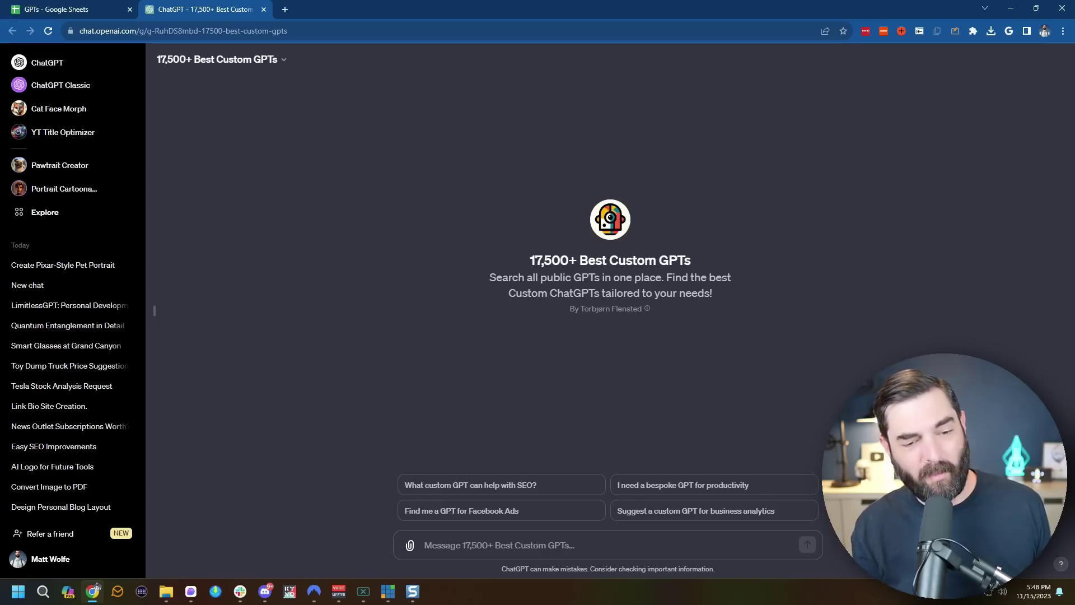
Step: Ask 17,500+ Best Custom GPTs with the suggested prompt "Find me a GPT for Facebook Ads"
{"action": "left_click", "coordinate": [457, 511]}
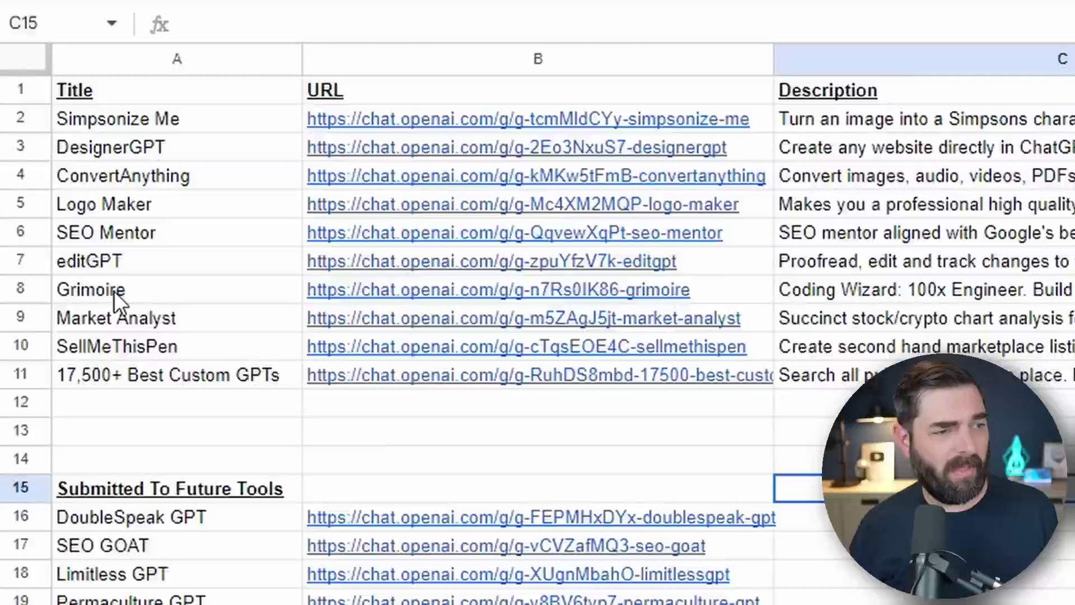
Step: Go over the list of tested GPTs in the spreadsheet, picking out Market Analyst, SellMeThisPen, ConvertAnything and Grimoire
{"action": "left_click", "coordinate": [113, 313]}
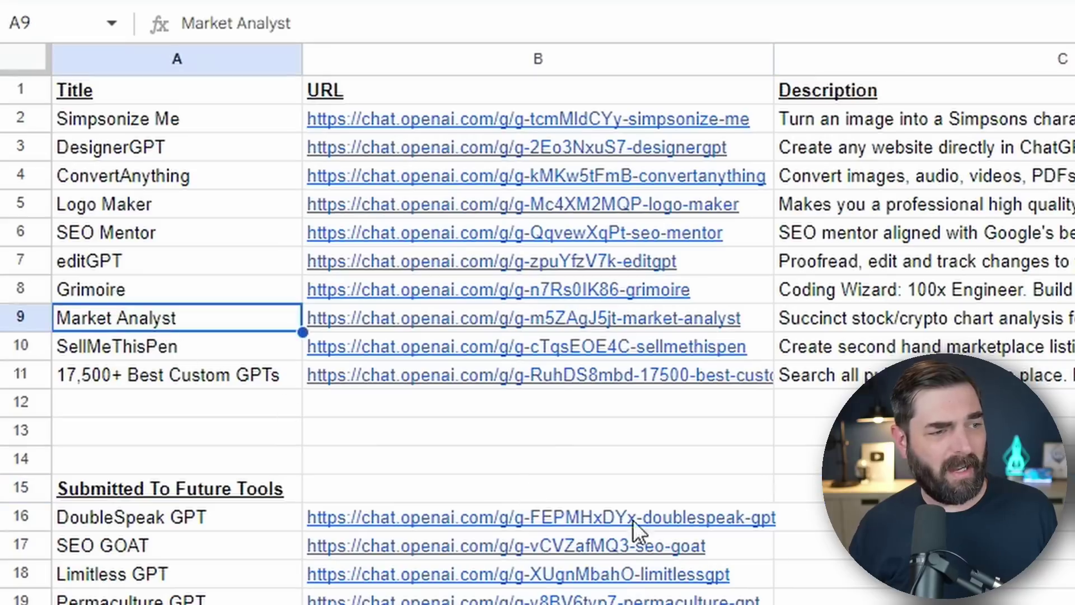
{"action": "left_click", "coordinate": [163, 347]}
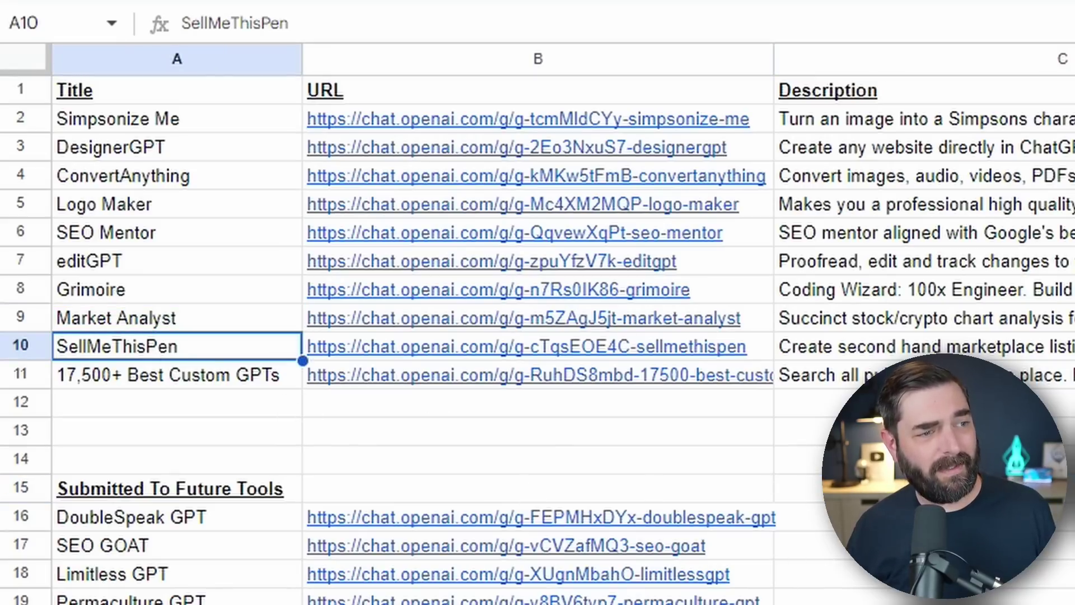
{"action": "left_click", "coordinate": [191, 185]}
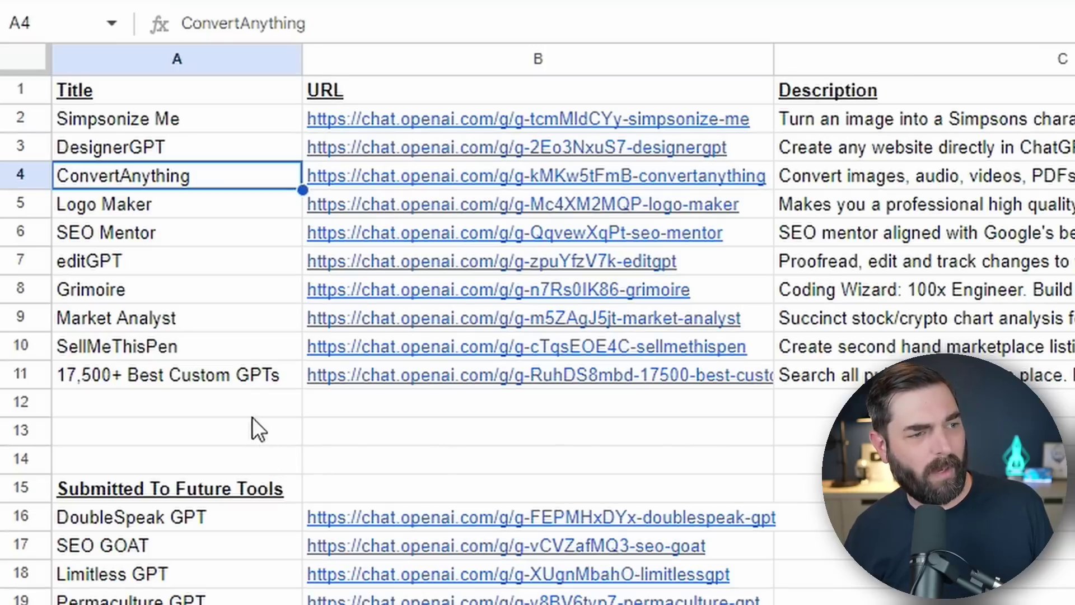
{"action": "left_click", "coordinate": [87, 287]}
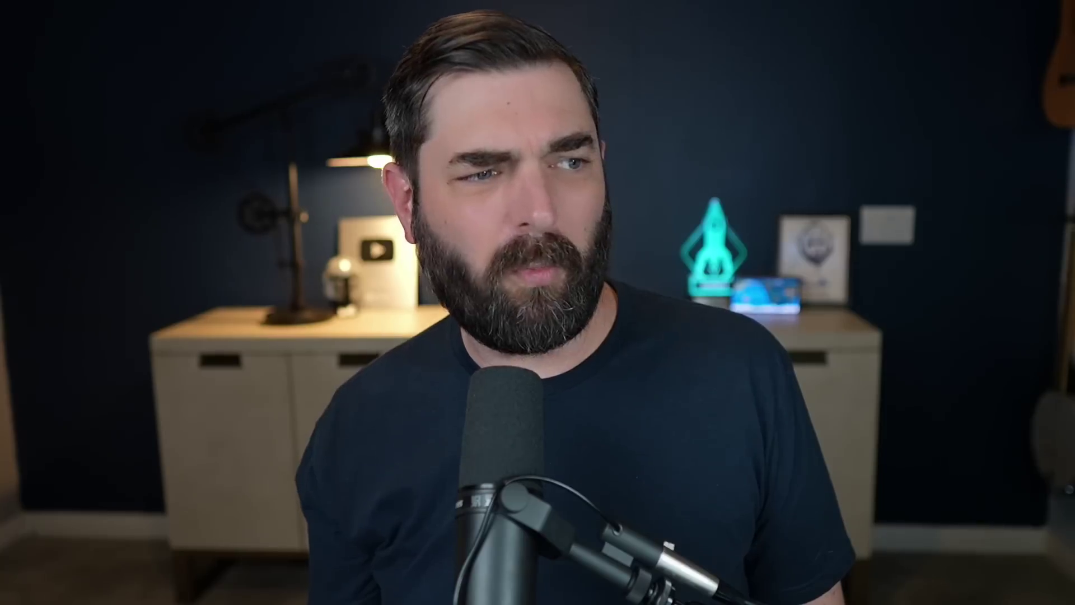